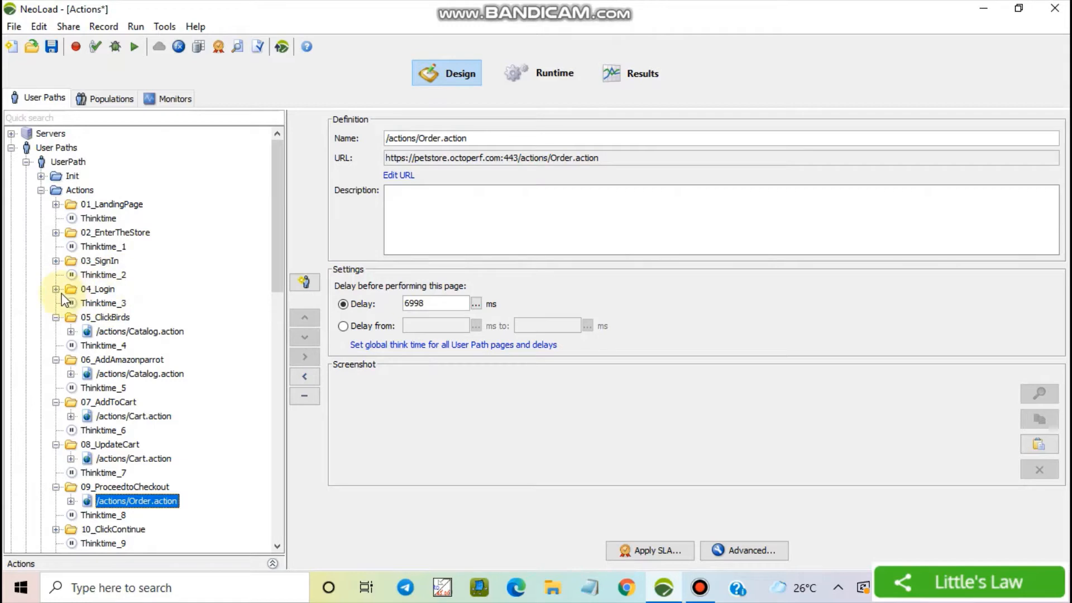
Step: Open the request inside the 03_SignIn container and highlight the jsessionid portion of its URL
{"action": "left_click", "coordinate": [55, 261]}
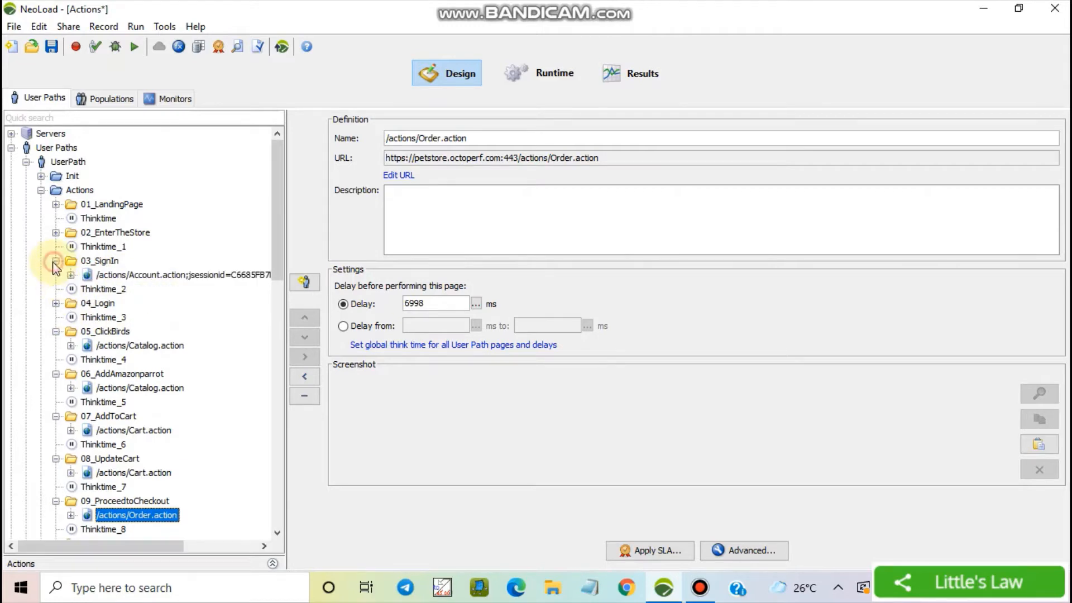
{"action": "left_click", "coordinate": [72, 275]}
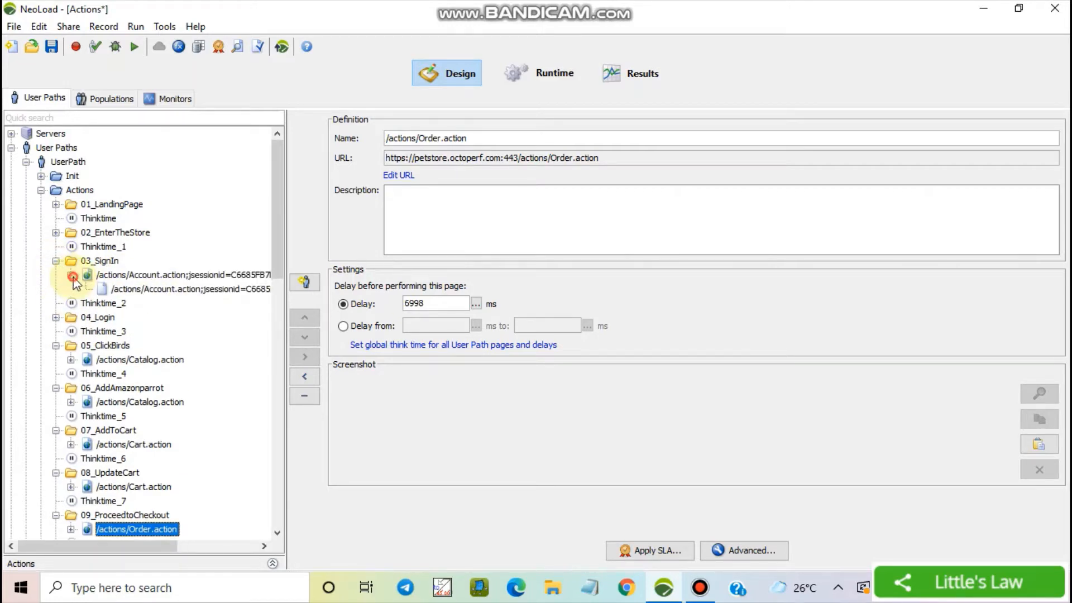
{"action": "left_click", "coordinate": [170, 289]}
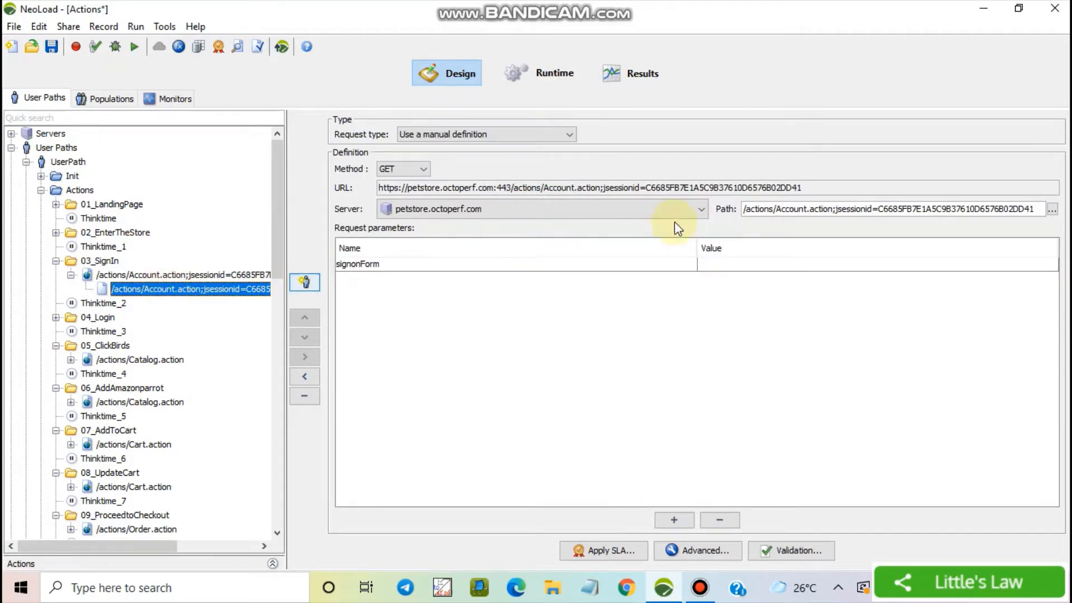
{"action": "left_click_drag", "start_coordinate": [613, 188], "coordinate": [796, 191]}
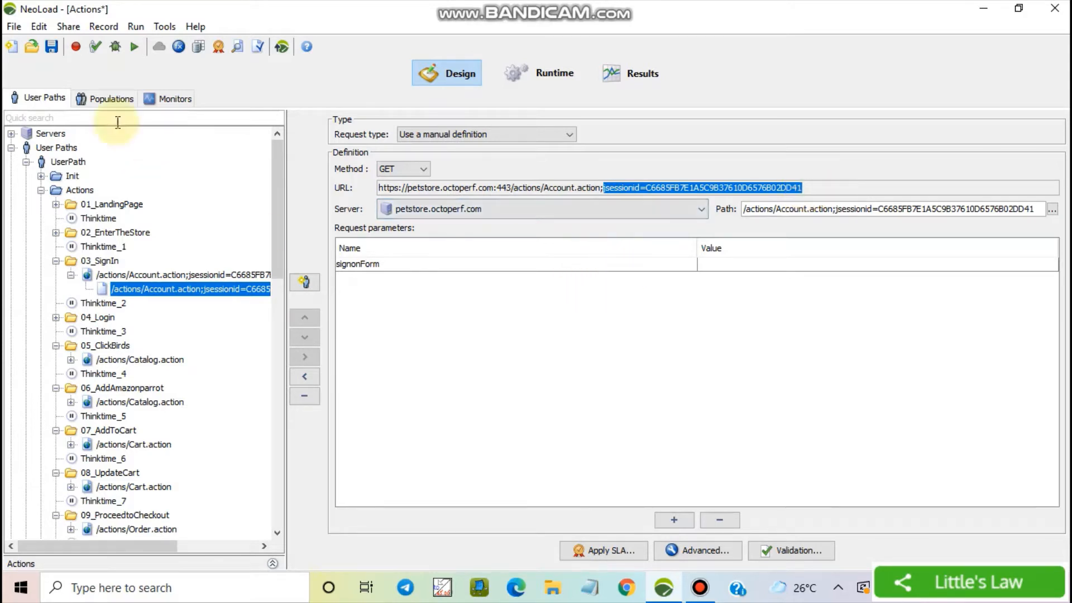
Step: Run a validity check of UserPath and open the check details of the Account.action request under 03_SignIn
{"action": "left_click", "coordinate": [93, 49]}
{"action": "left_click", "coordinate": [191, 76]}
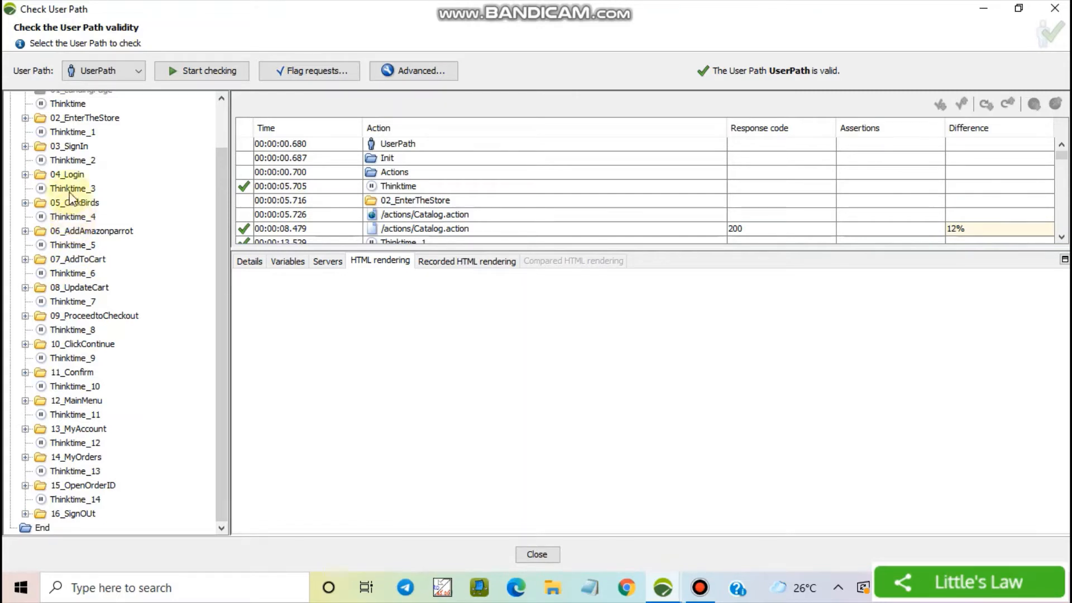
{"action": "left_click", "coordinate": [26, 147]}
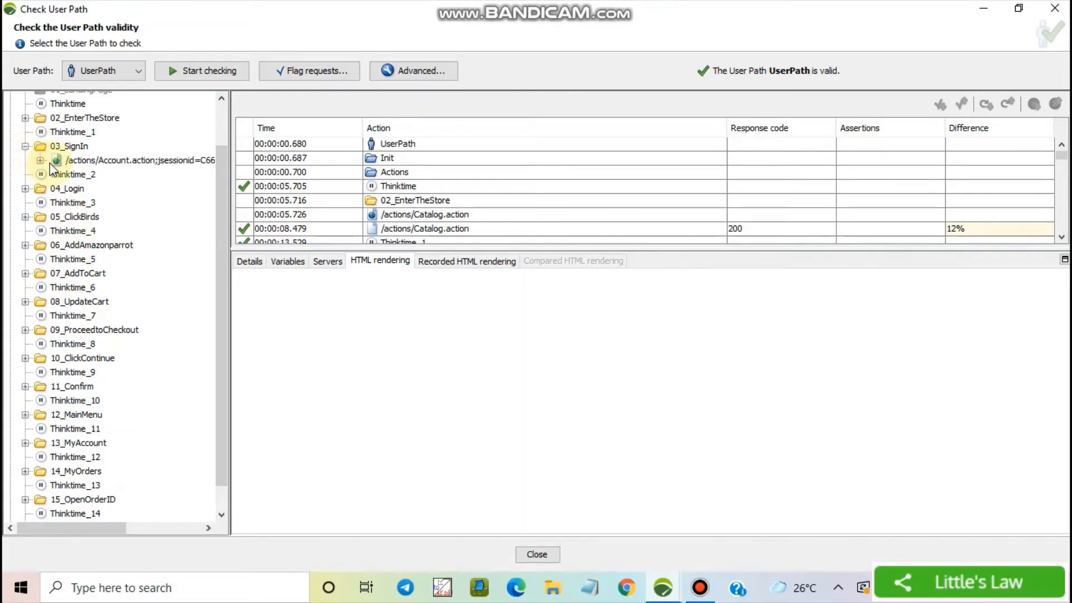
{"action": "left_click", "coordinate": [41, 160]}
{"action": "left_click", "coordinate": [131, 175]}
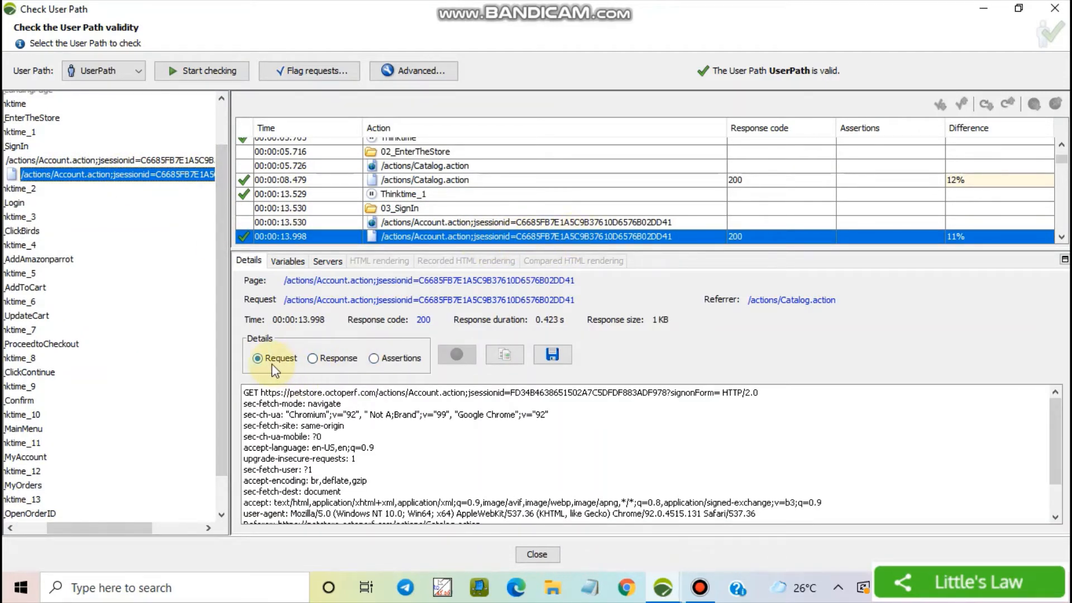
Step: Compare the sign-in request with its recorded version, examining the validation and recorded values of the JSESSIONID cookie
{"action": "left_click", "coordinate": [502, 357]}
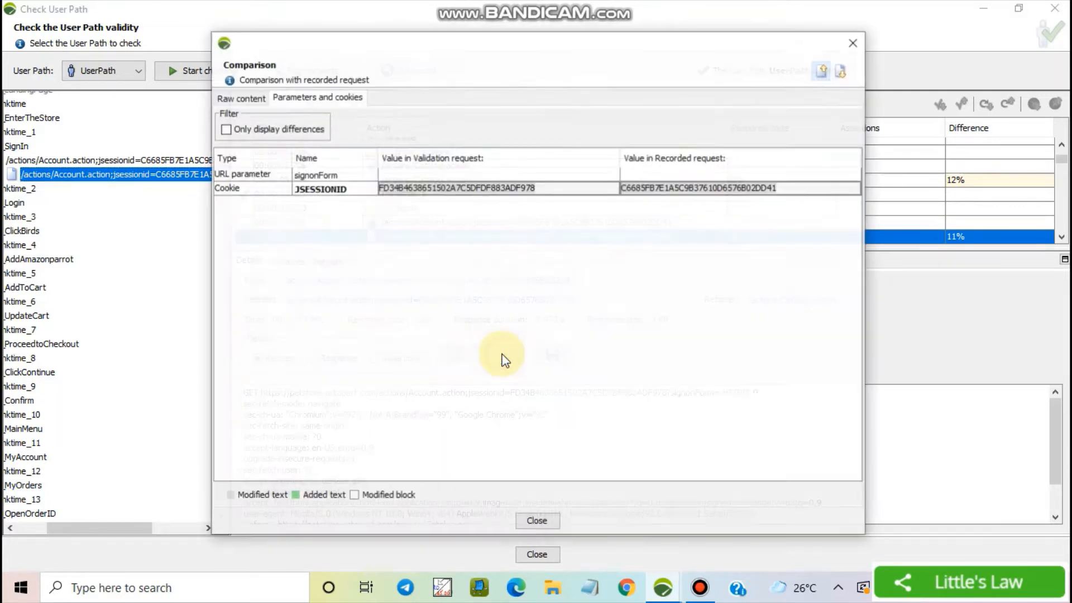
{"action": "double_click", "coordinate": [647, 190]}
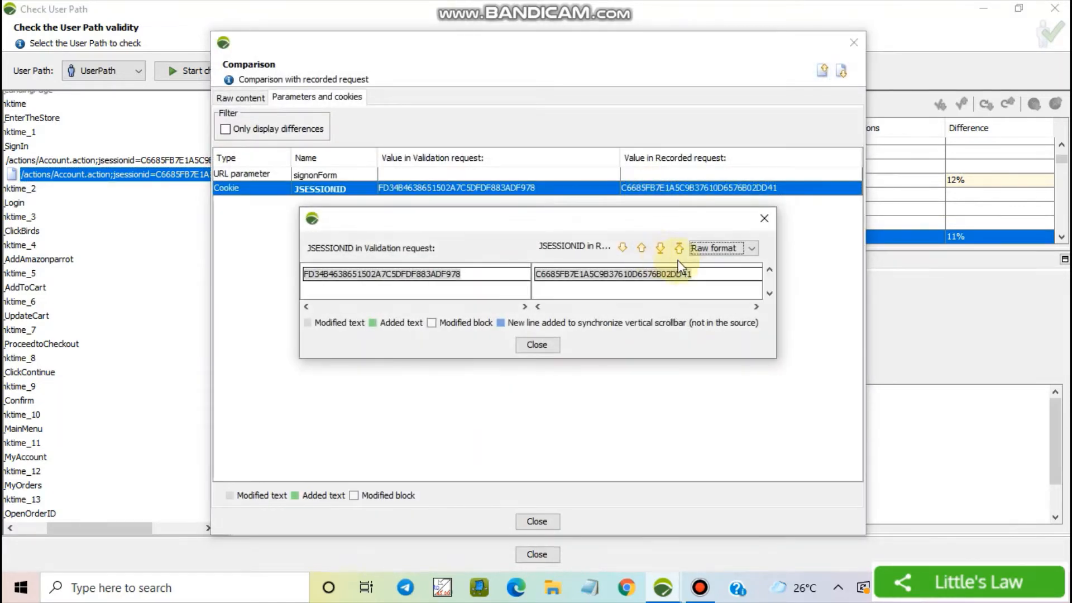
{"action": "left_click_drag", "start_coordinate": [697, 274], "coordinate": [535, 285]}
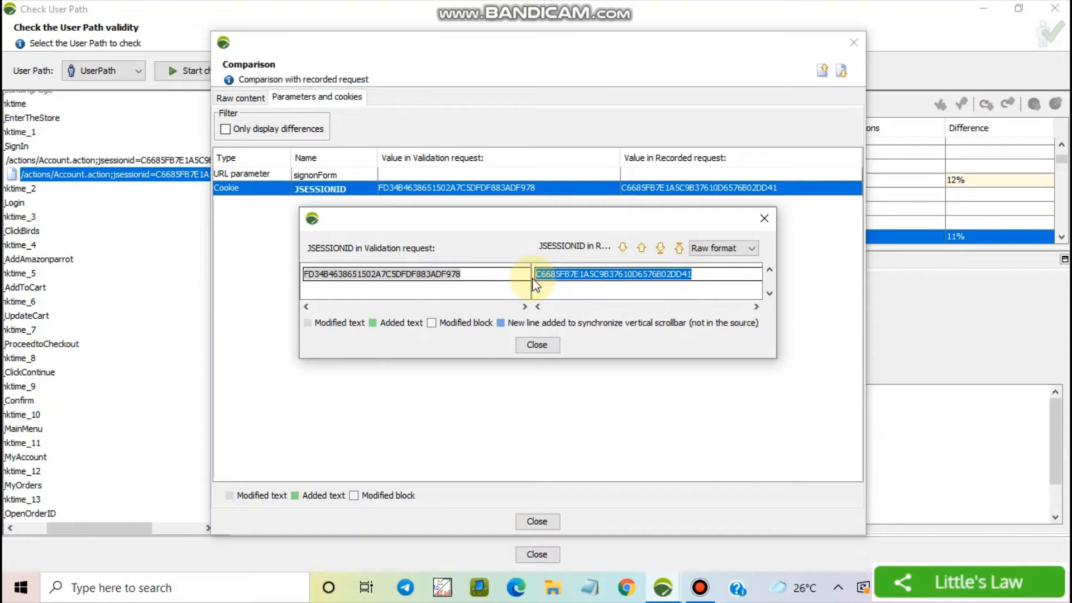
{"action": "left_click", "coordinate": [704, 277]}
{"action": "mouse_move", "coordinate": [705, 277]}
{"action": "left_mouse_down"}
{"action": "mouse_move", "coordinate": [657, 276]}
{"action": "mouse_move", "coordinate": [703, 281]}
{"action": "left_mouse_up"}
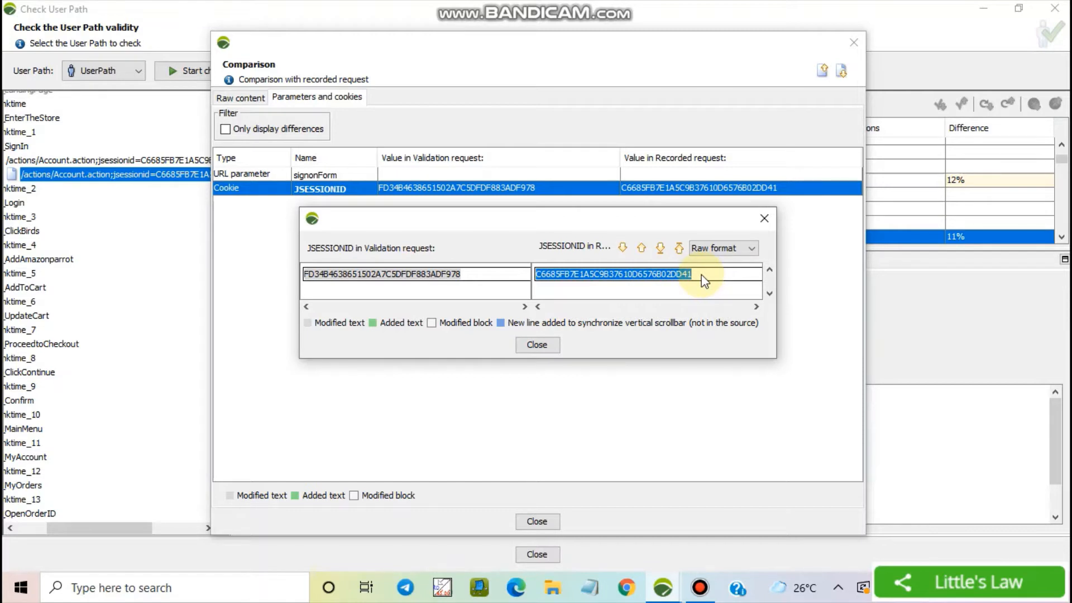
{"action": "left_click_drag", "start_coordinate": [475, 275], "coordinate": [303, 280]}
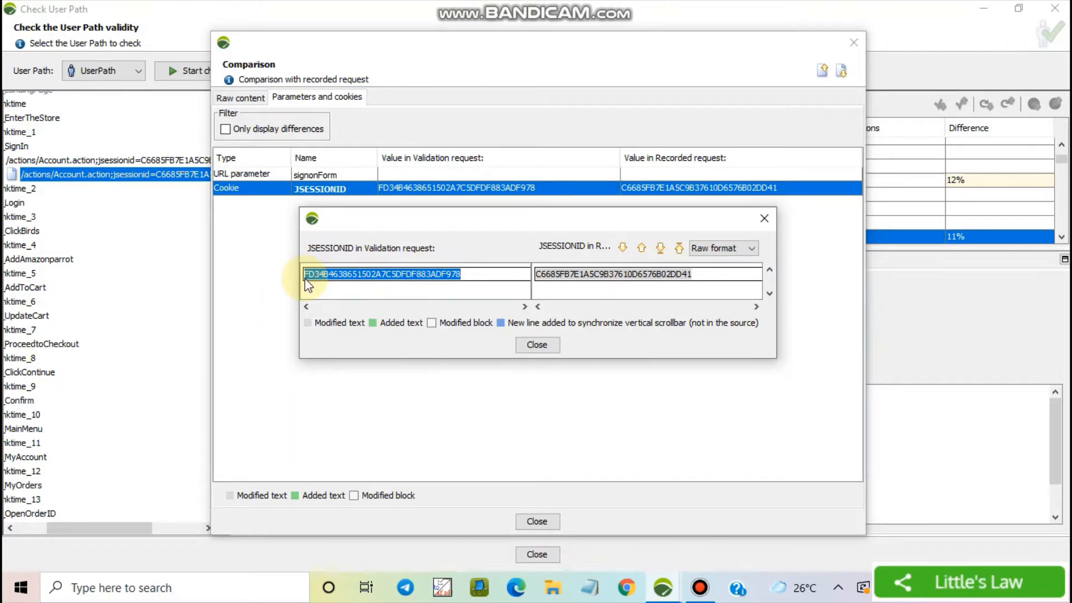
{"action": "left_click", "coordinate": [536, 345]}
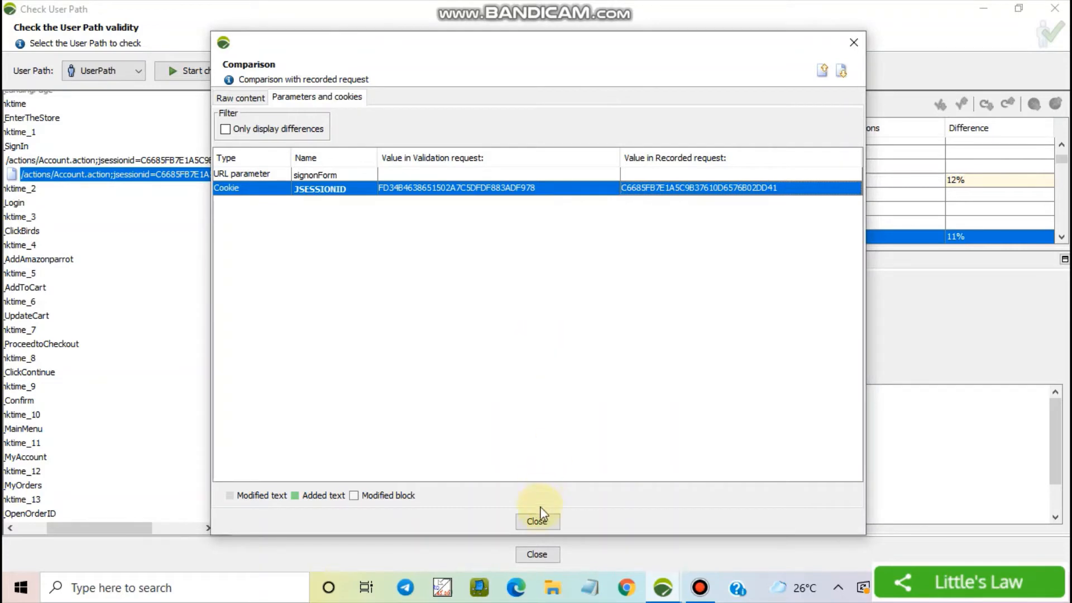
{"action": "left_click", "coordinate": [536, 521]}
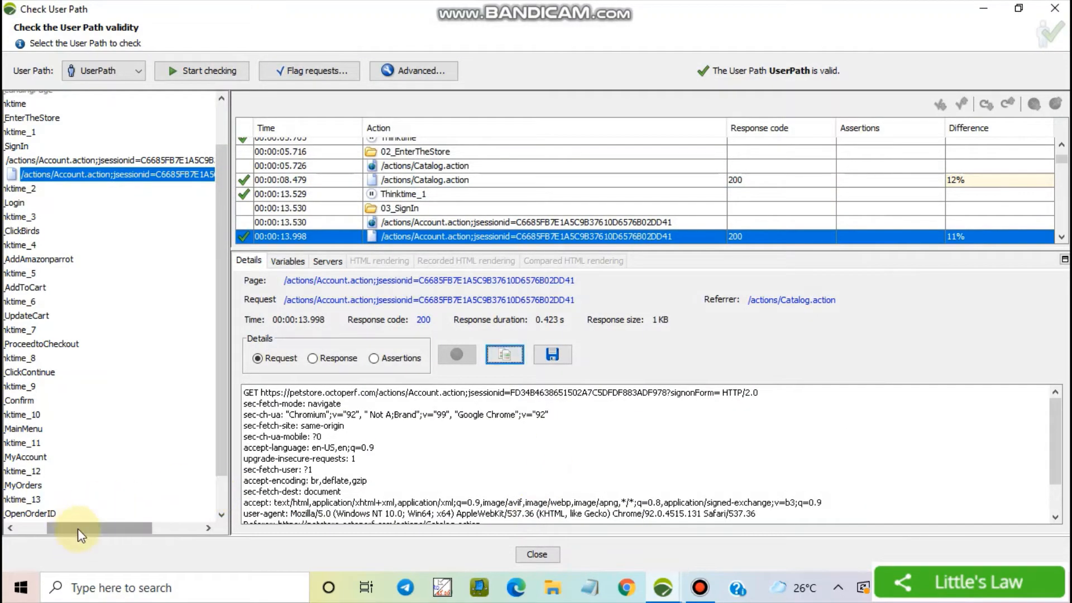
Step: Locate the checked Account.action request of 03_SignIn in the design tree
{"action": "left_click_drag", "start_coordinate": [61, 528], "coordinate": [32, 528]}
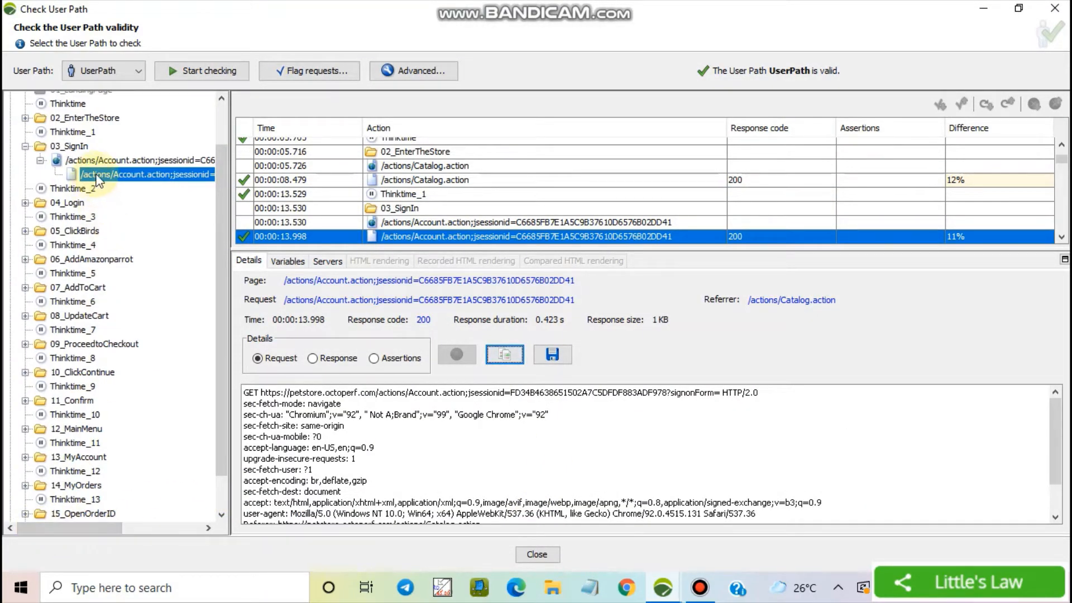
{"action": "right_click", "coordinate": [97, 180]}
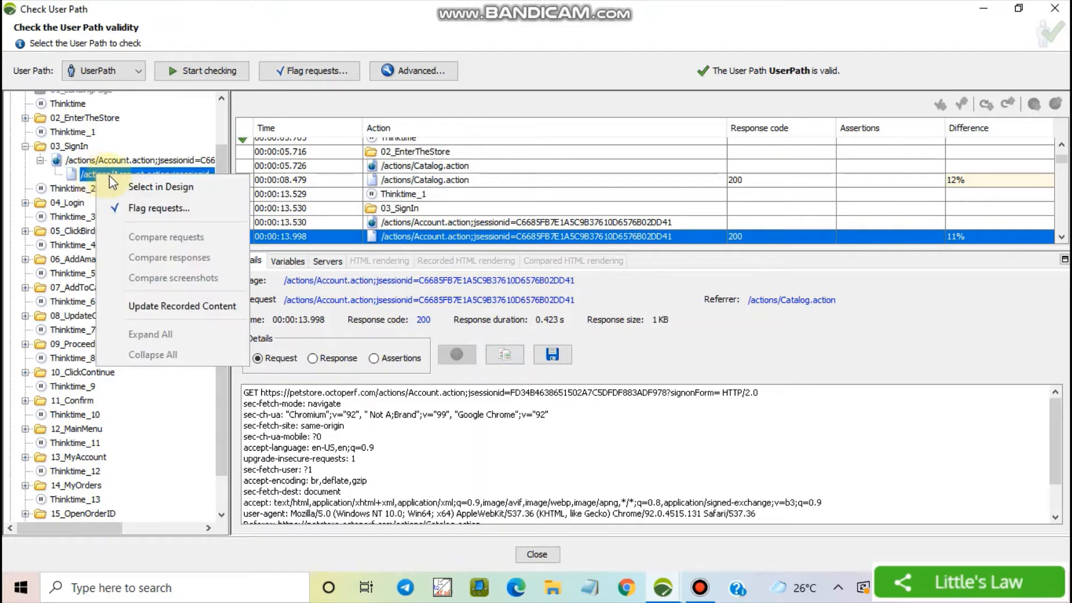
{"action": "left_click", "coordinate": [117, 187]}
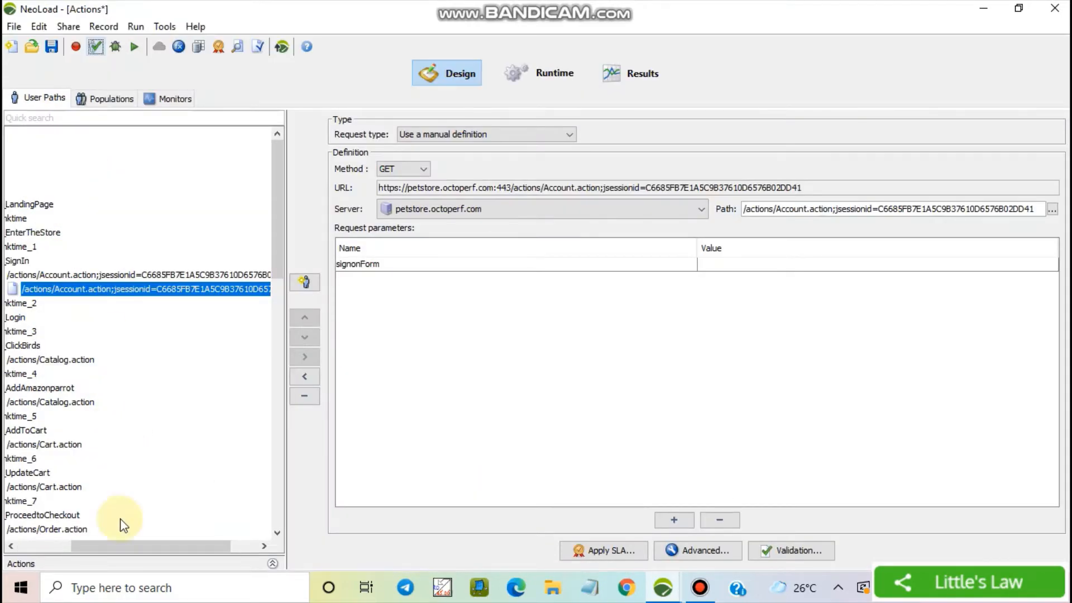
{"action": "left_click_drag", "start_coordinate": [112, 546], "coordinate": [59, 550]}
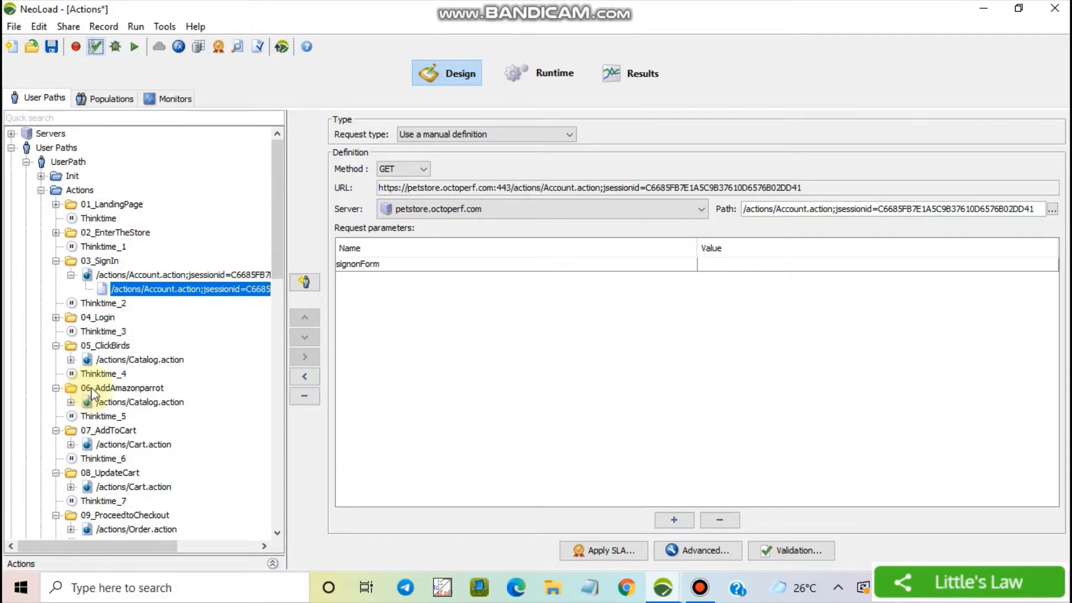
Step: Examine the productId parameter of the Catalog.action request under 06_AddAmazonparrot
{"action": "scroll", "coordinate": [92, 387], "scroll_direction": "down", "scroll_amount": 1}
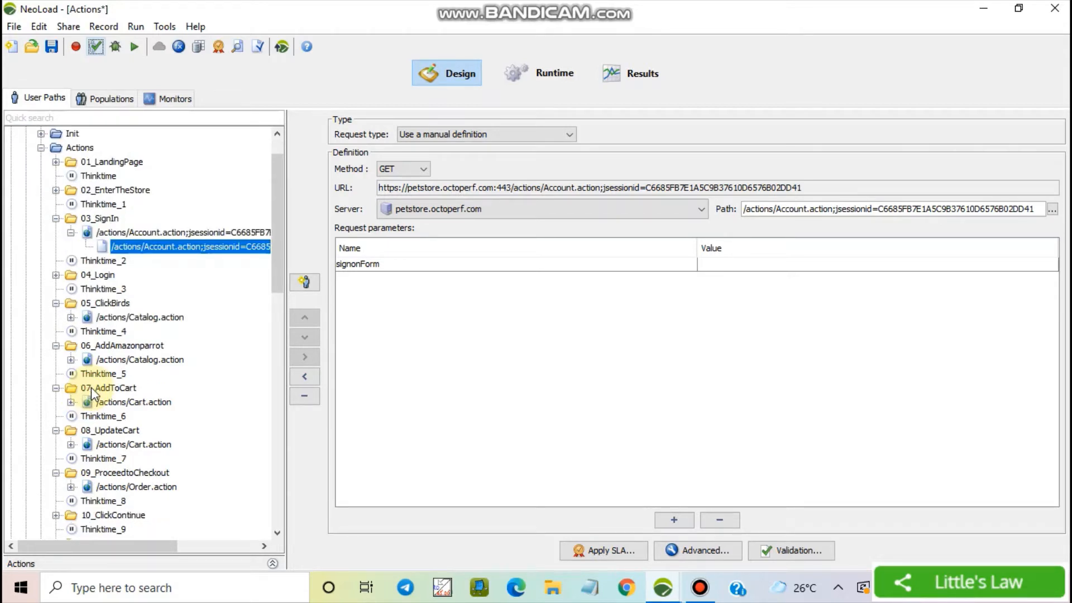
{"action": "left_click", "coordinate": [130, 359]}
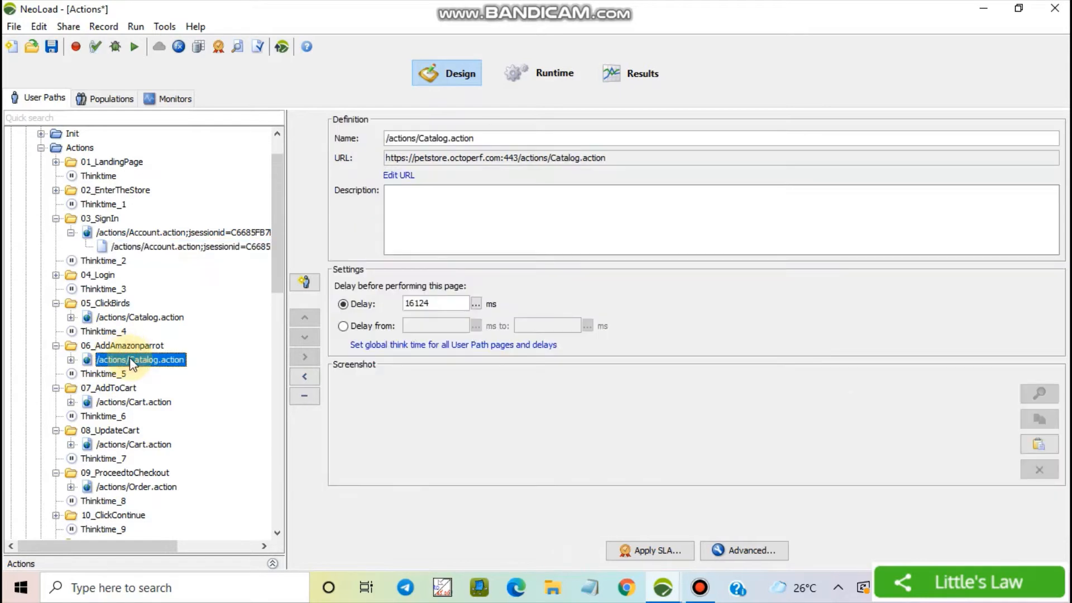
{"action": "left_click", "coordinate": [114, 318]}
{"action": "left_click", "coordinate": [116, 305]}
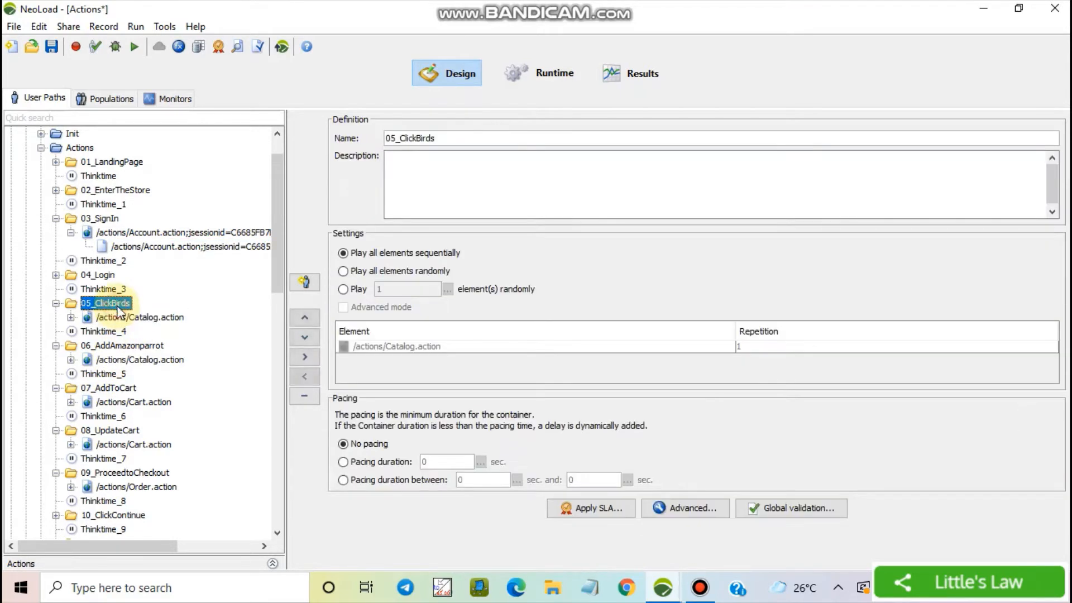
{"action": "scroll", "coordinate": [133, 346], "scroll_direction": "down", "scroll_amount": 1}
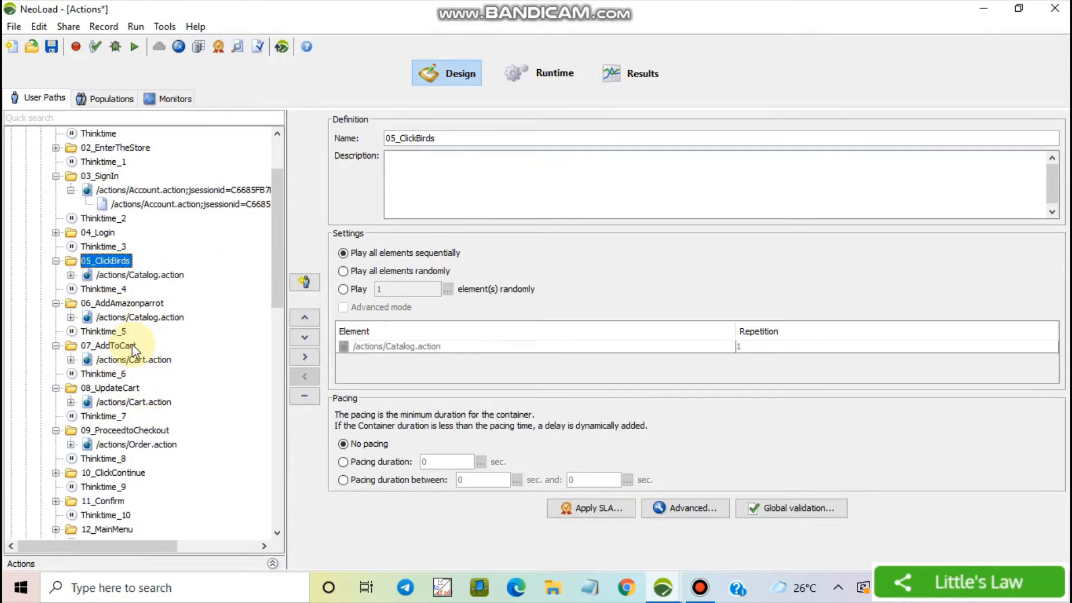
{"action": "left_click", "coordinate": [136, 315]}
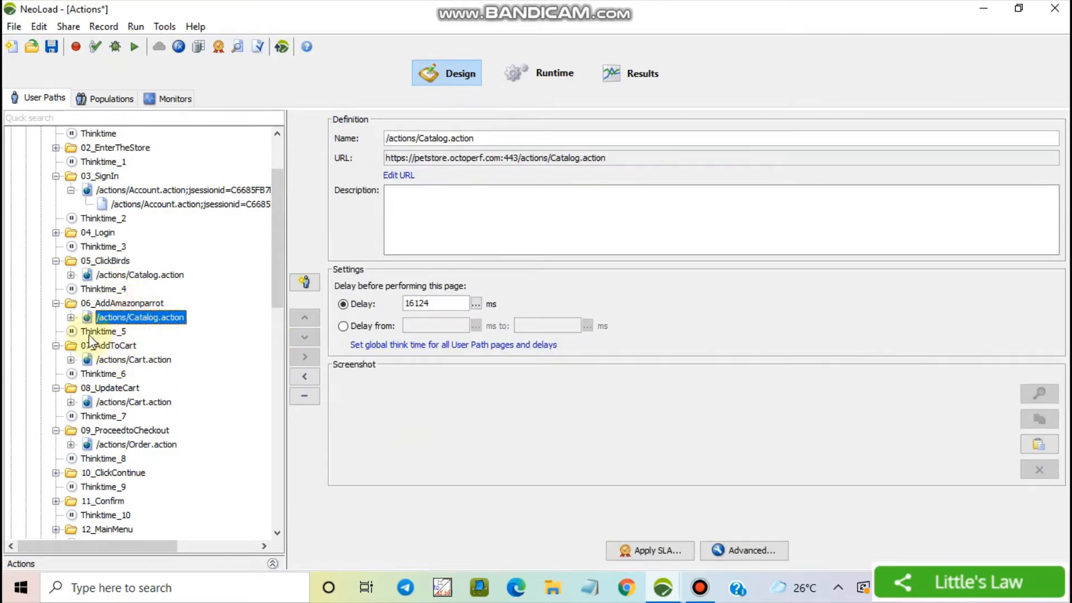
{"action": "left_click", "coordinate": [71, 317]}
{"action": "left_click", "coordinate": [128, 331]}
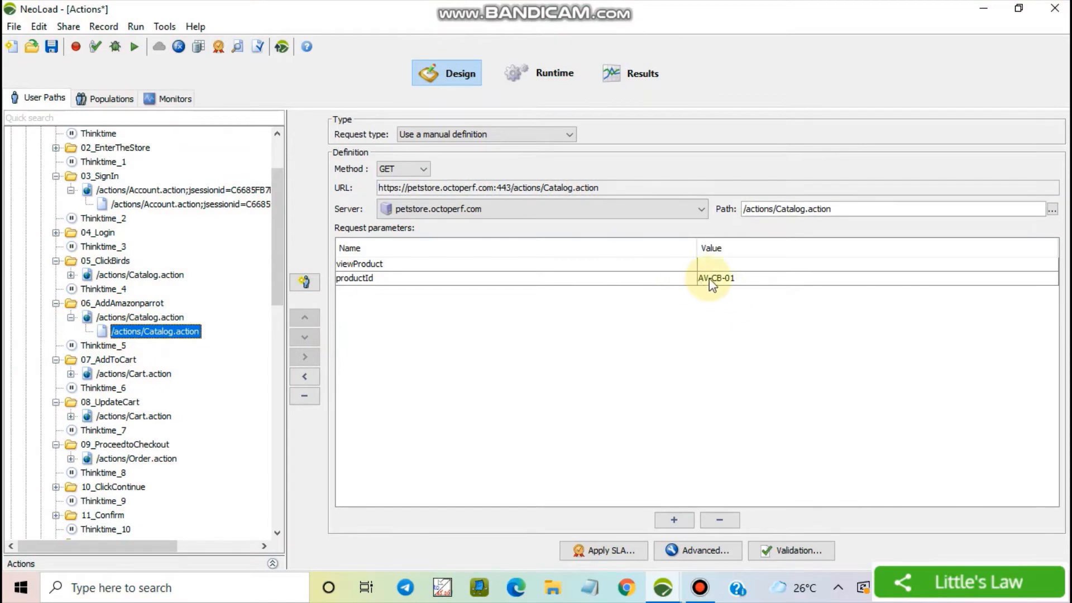
{"action": "left_click", "coordinate": [727, 285]}
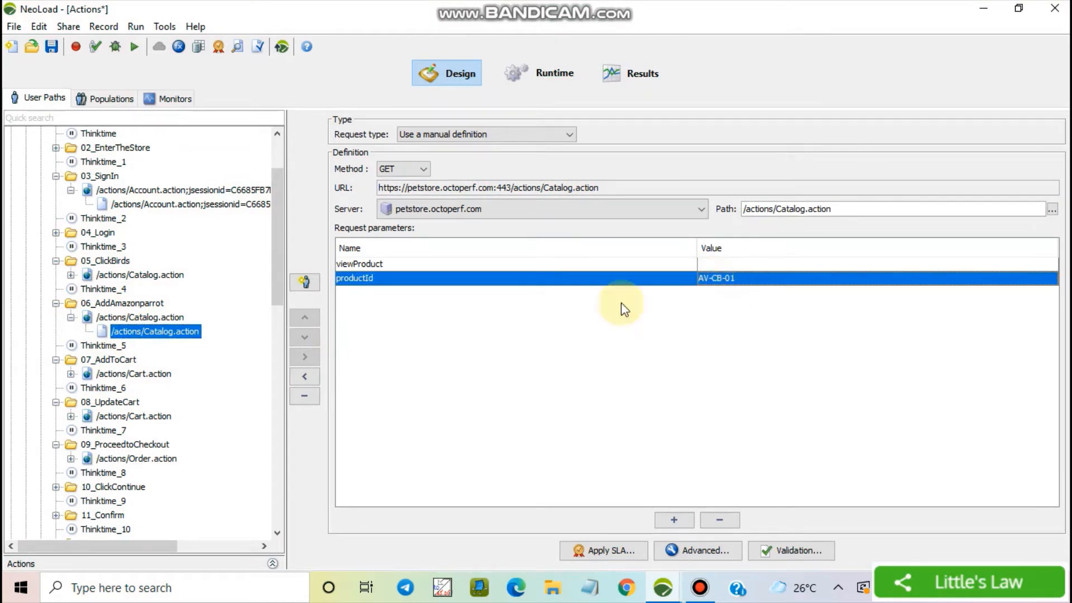
Step: Review the parameters of the 07_AddToCart and 08_UpdateCart requests alongside the productId of 06_AddAmazonparrot
{"action": "left_click", "coordinate": [71, 374]}
{"action": "left_click", "coordinate": [146, 388]}
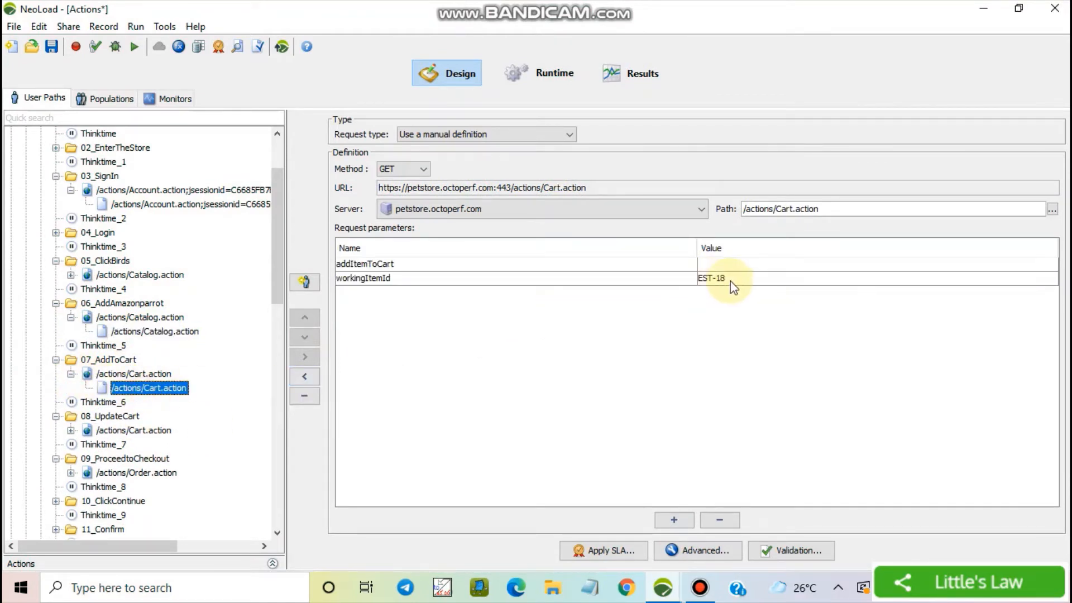
{"action": "left_click", "coordinate": [71, 429]}
{"action": "left_click", "coordinate": [146, 444]}
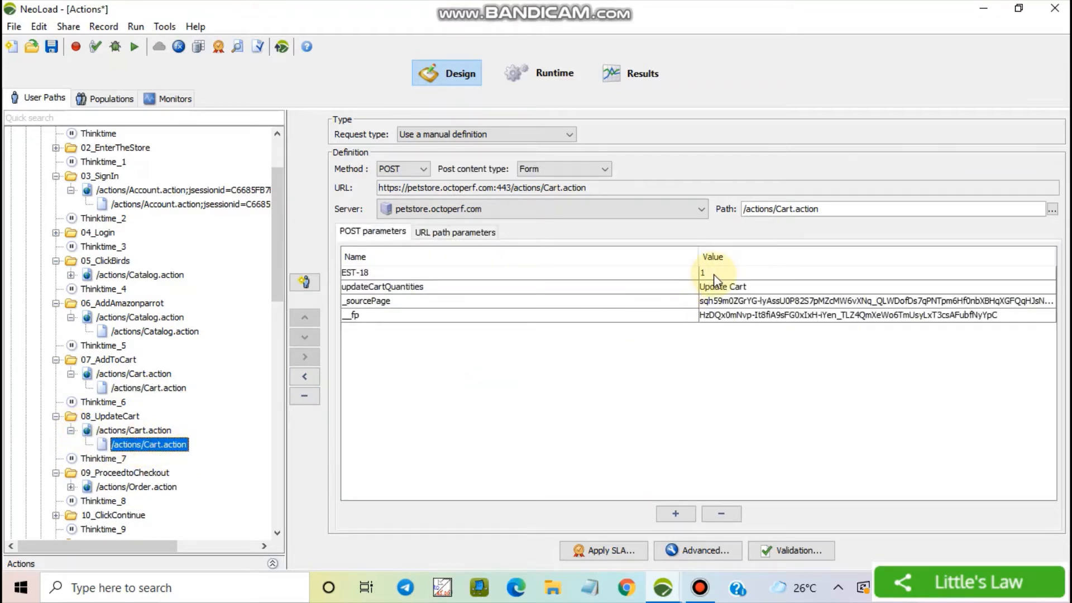
{"action": "left_click", "coordinate": [145, 332]}
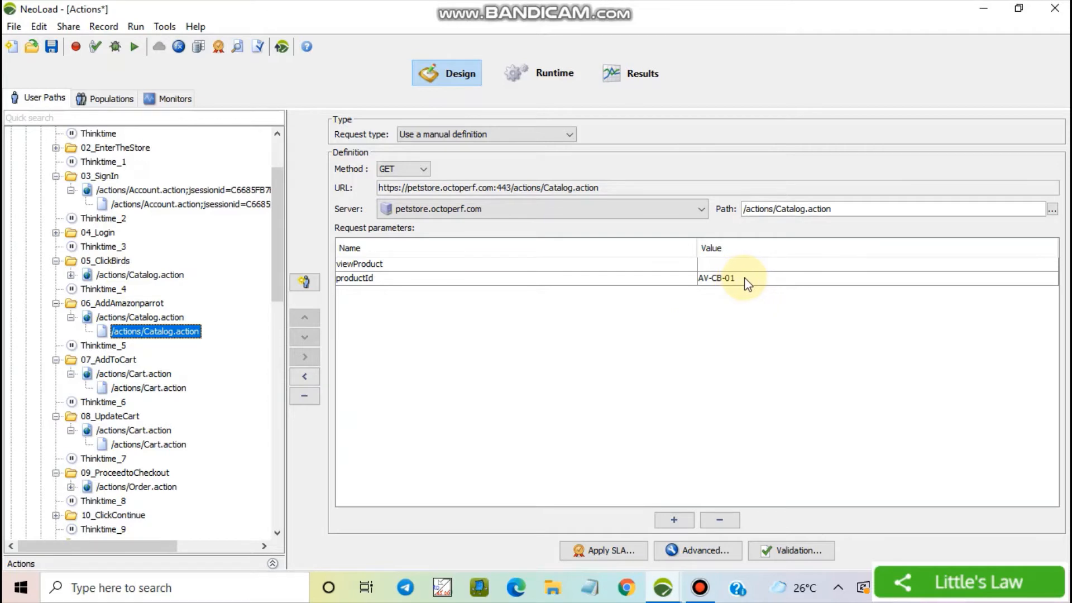
{"action": "left_click", "coordinate": [135, 445]}
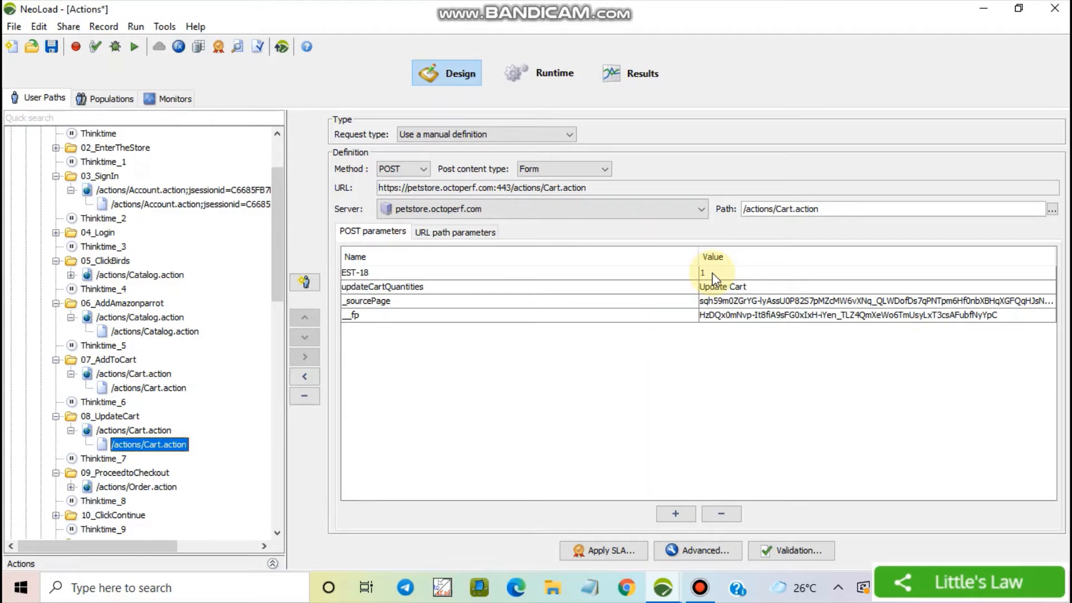
Step: Copy the productId value AV-CB-01 from the Catalog.action request under 06_AddAmazonparrot
{"action": "left_click", "coordinate": [136, 332]}
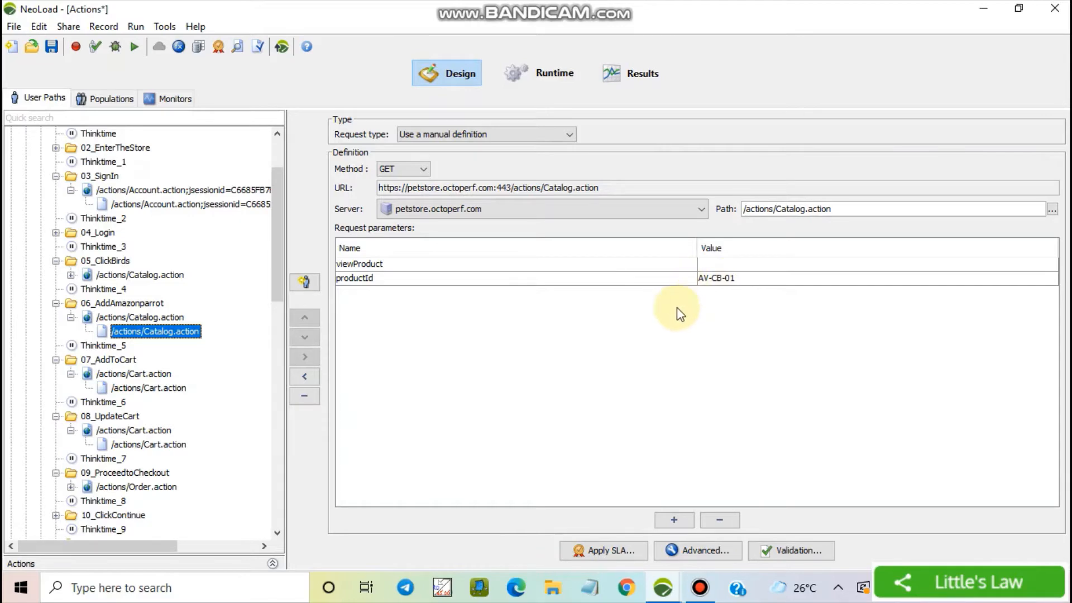
{"action": "double_click", "coordinate": [737, 279]}
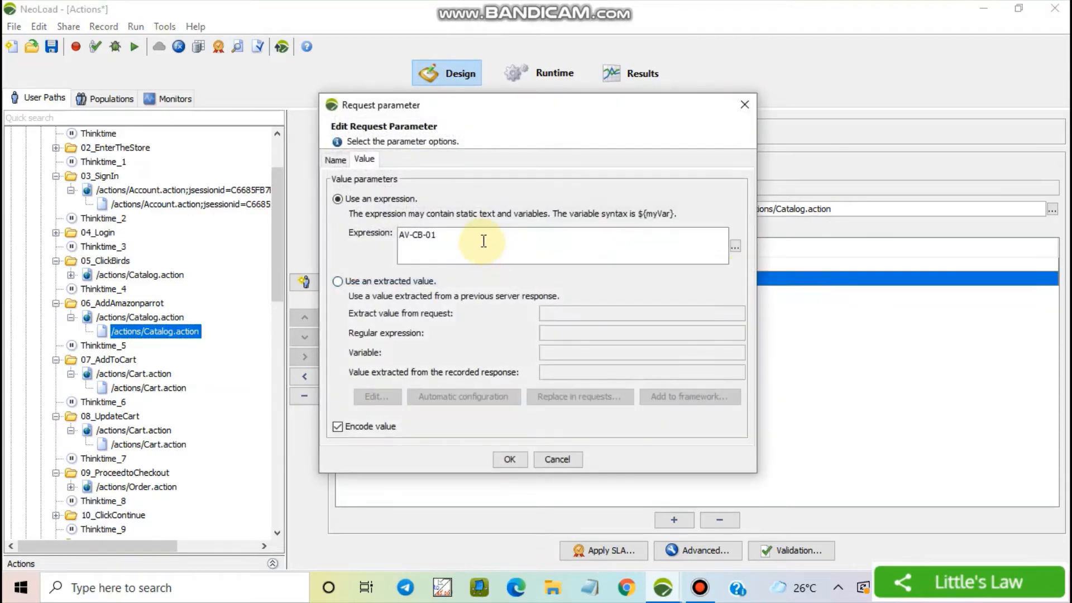
{"action": "left_click_drag", "start_coordinate": [478, 239], "coordinate": [358, 230]}
{"action": "key", "text": "ctrl+c"}
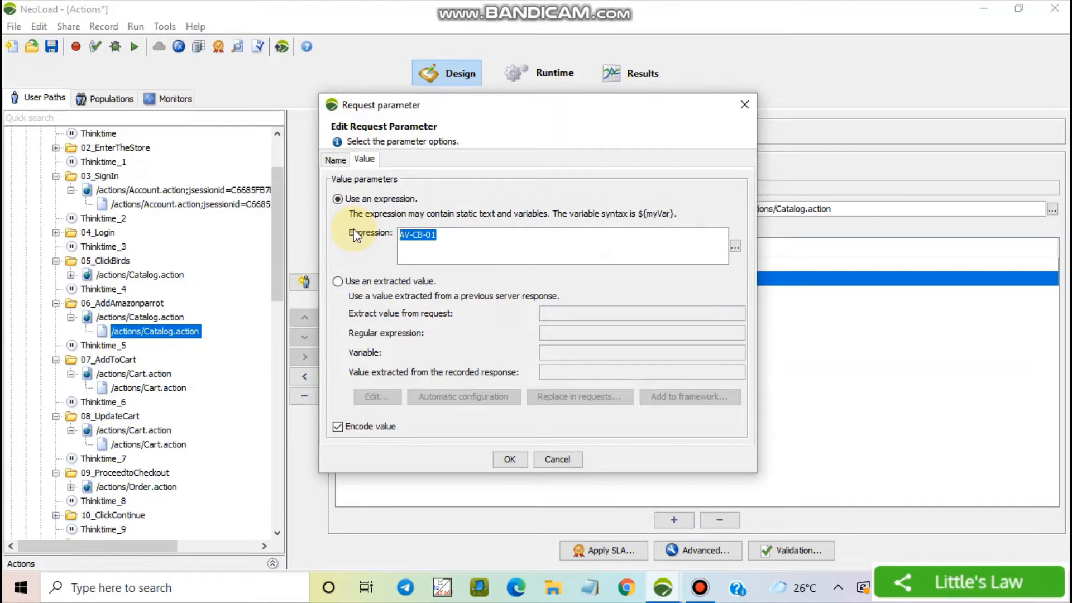
{"action": "left_click", "coordinate": [509, 459]}
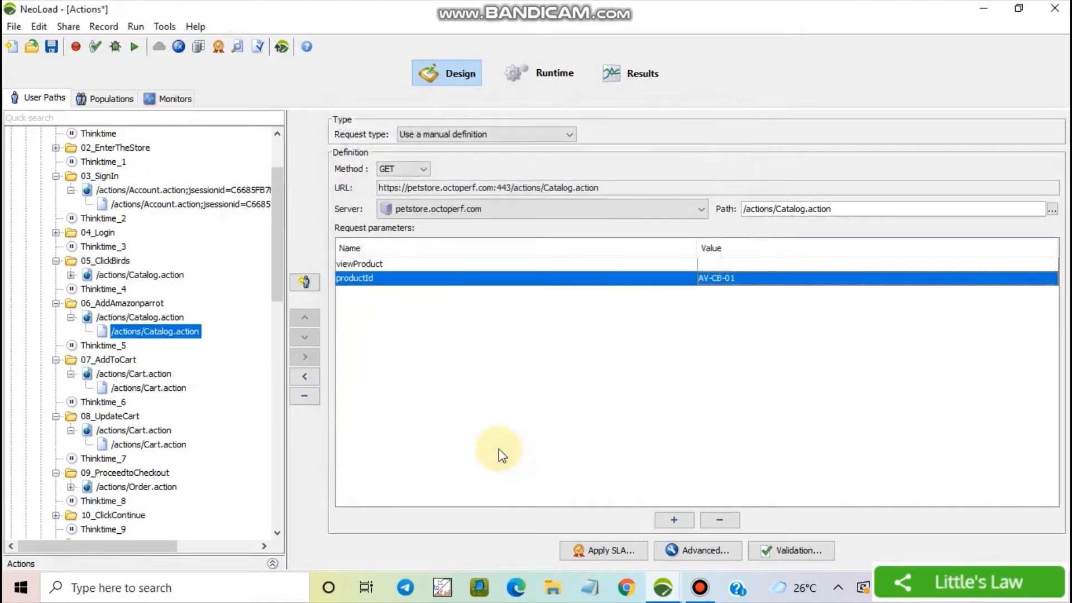
Step: Flag the requests whose recorded response contains AV-CB-01
{"action": "left_click", "coordinate": [259, 47]}
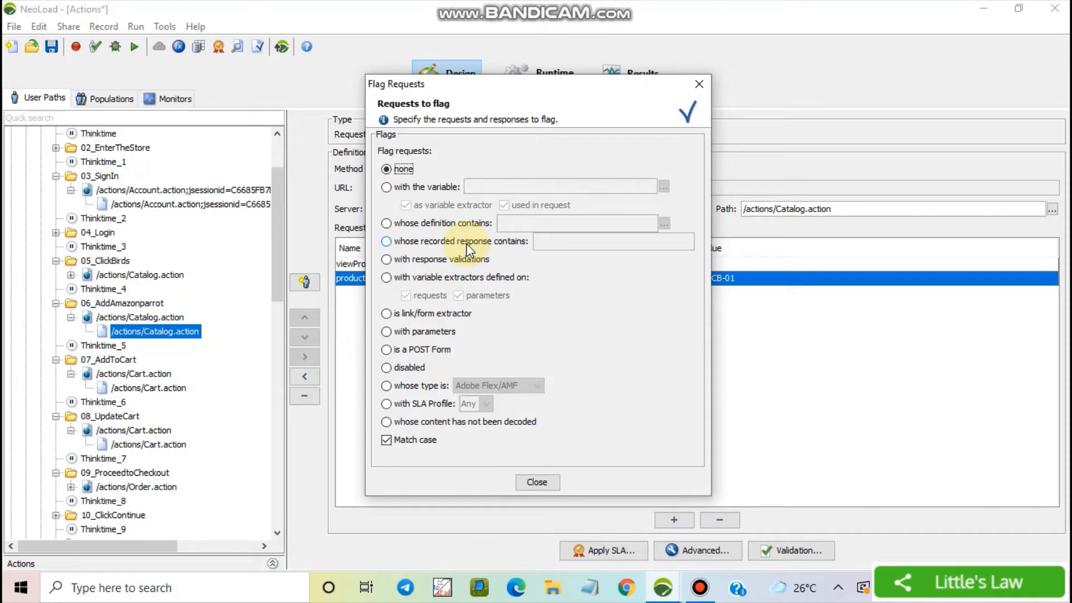
{"action": "left_click", "coordinate": [389, 244]}
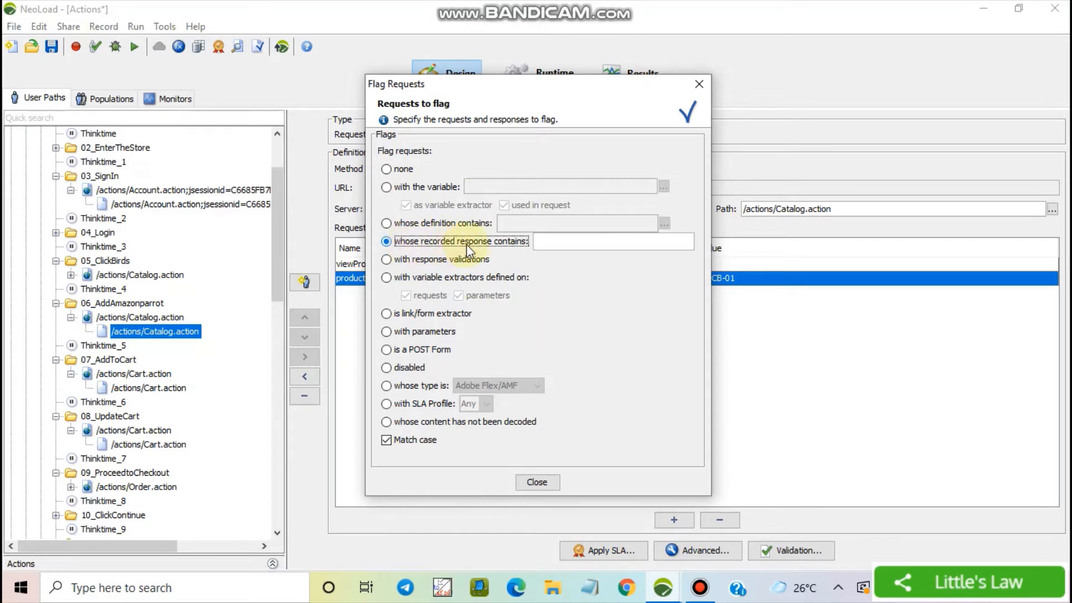
{"action": "left_click", "coordinate": [566, 247]}
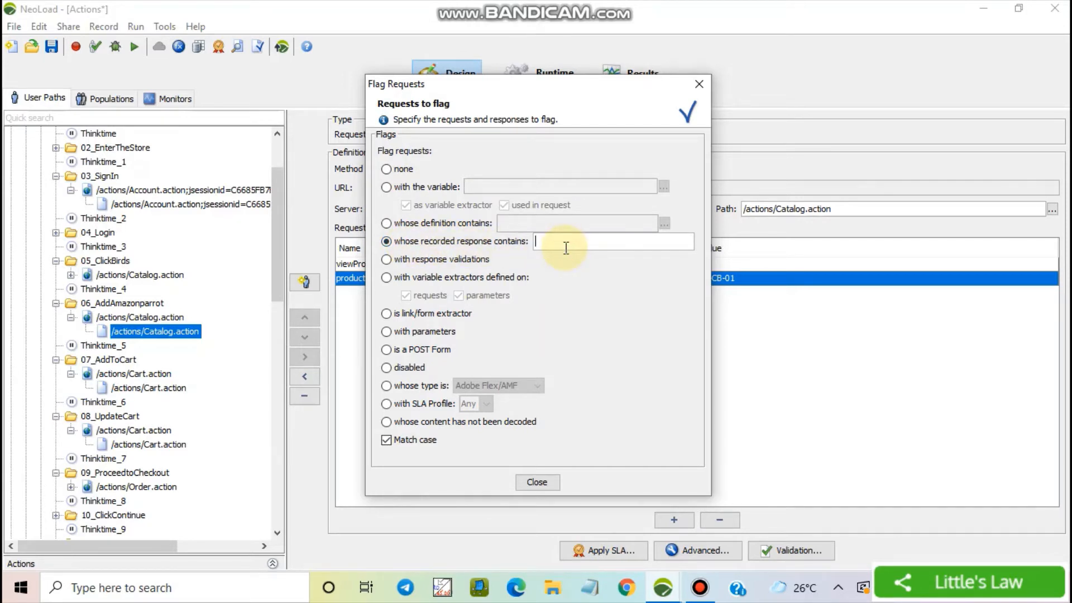
{"action": "key", "text": "ctrl+v"}
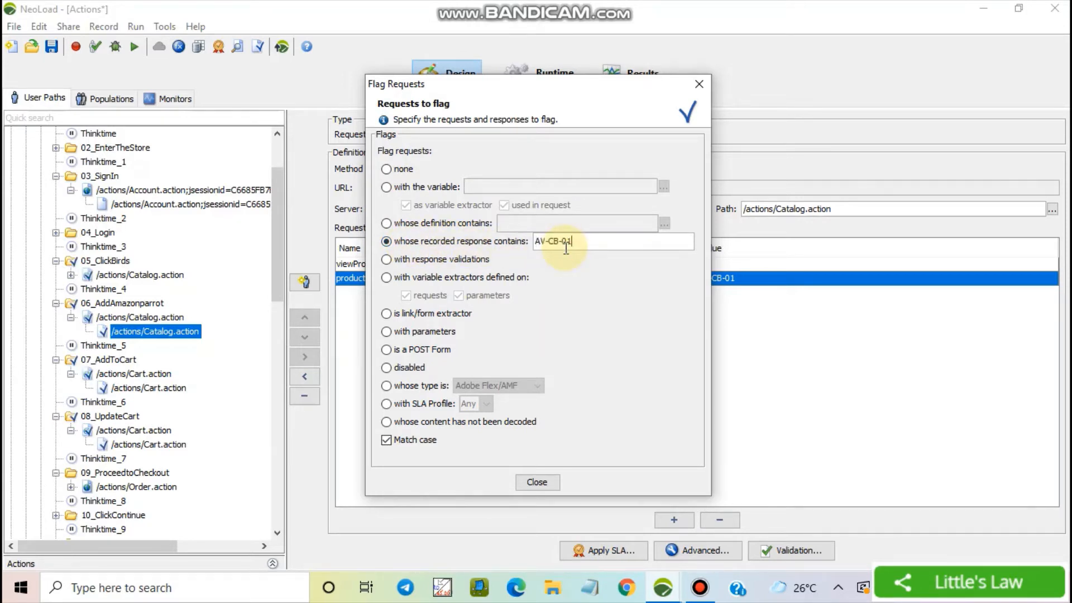
{"action": "left_click", "coordinate": [536, 483]}
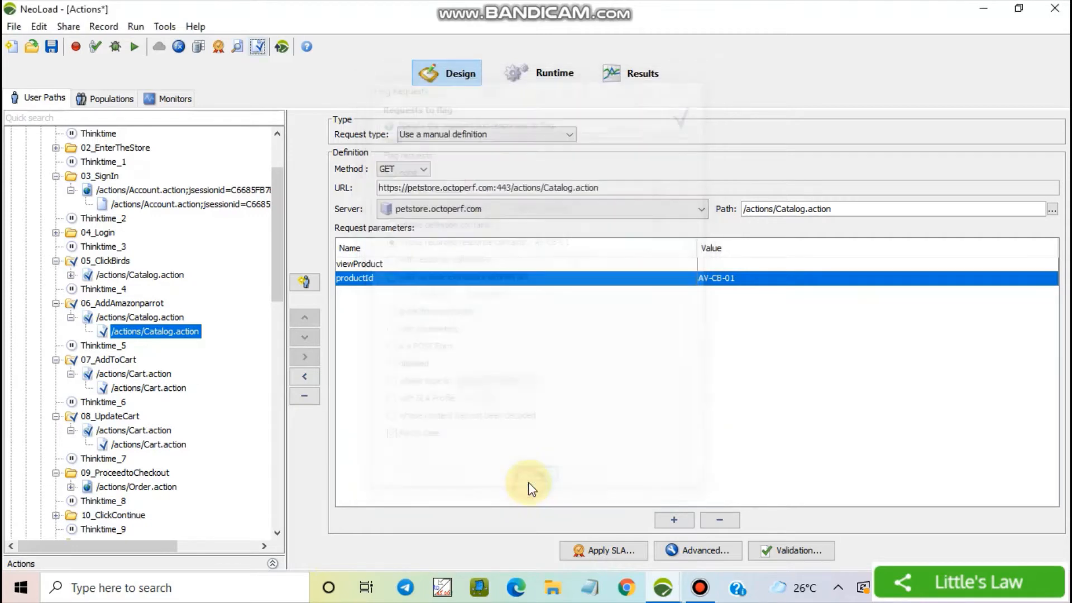
Step: Add a variable extractor to the Catalog.action request under 05_ClickBirds that extracts from both body and header
{"action": "left_click", "coordinate": [71, 275]}
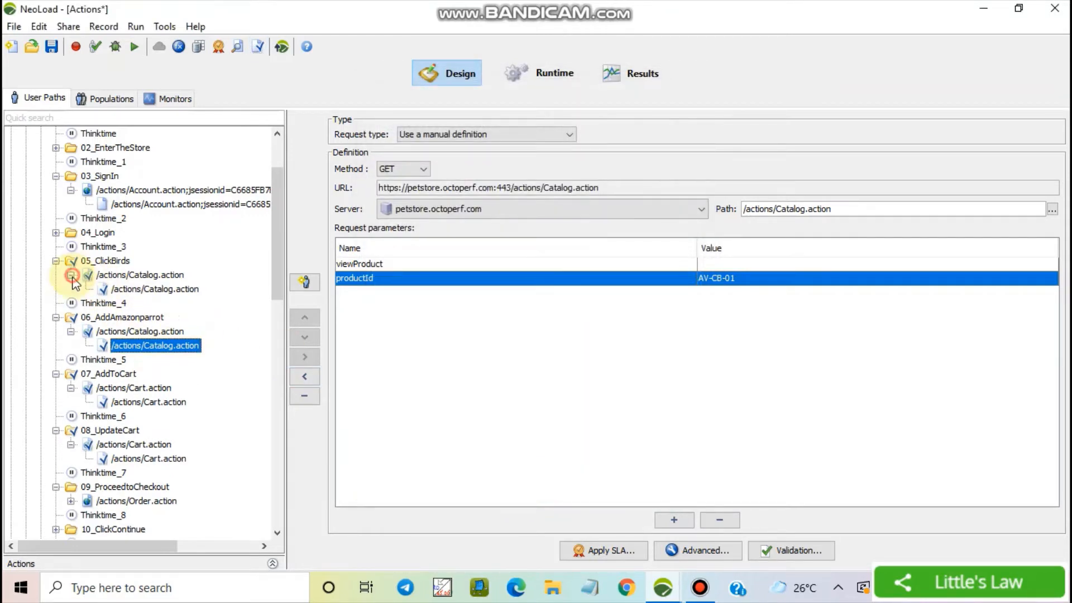
{"action": "left_click", "coordinate": [136, 290]}
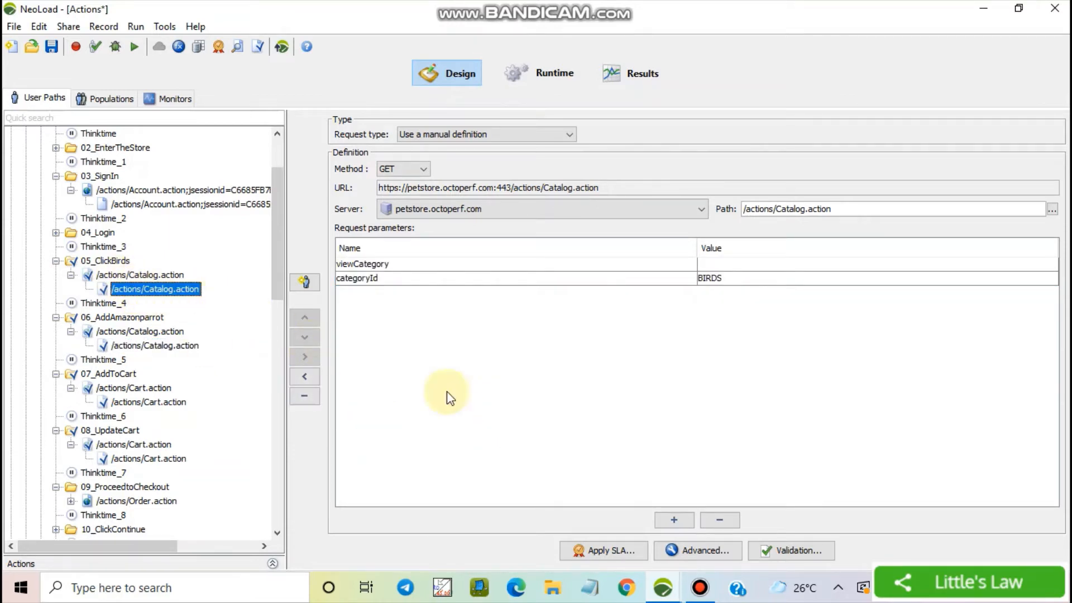
{"action": "left_click", "coordinate": [705, 550]}
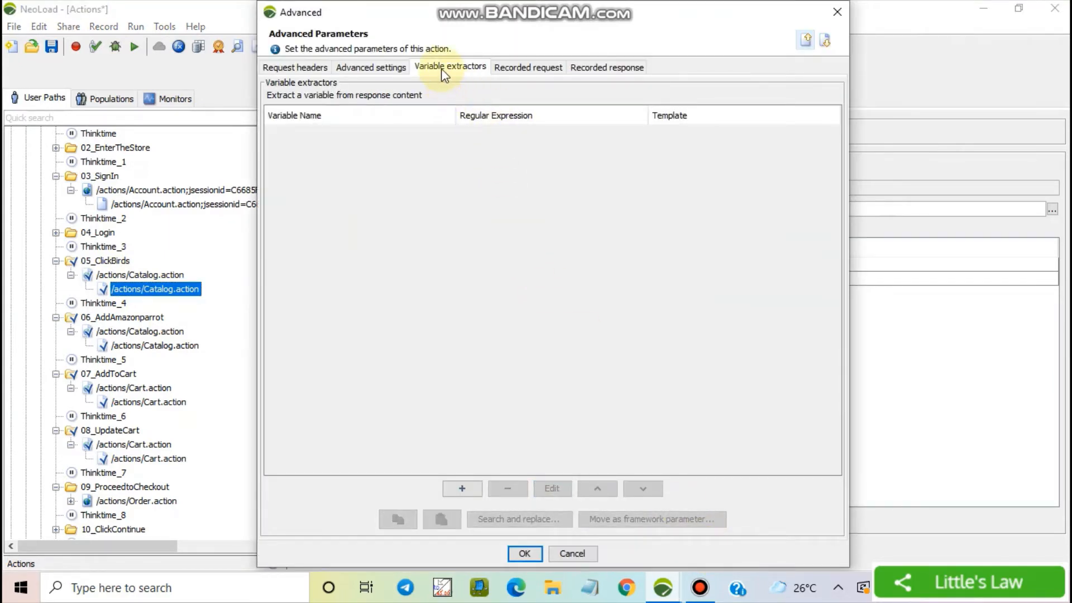
{"action": "left_click", "coordinate": [463, 489]}
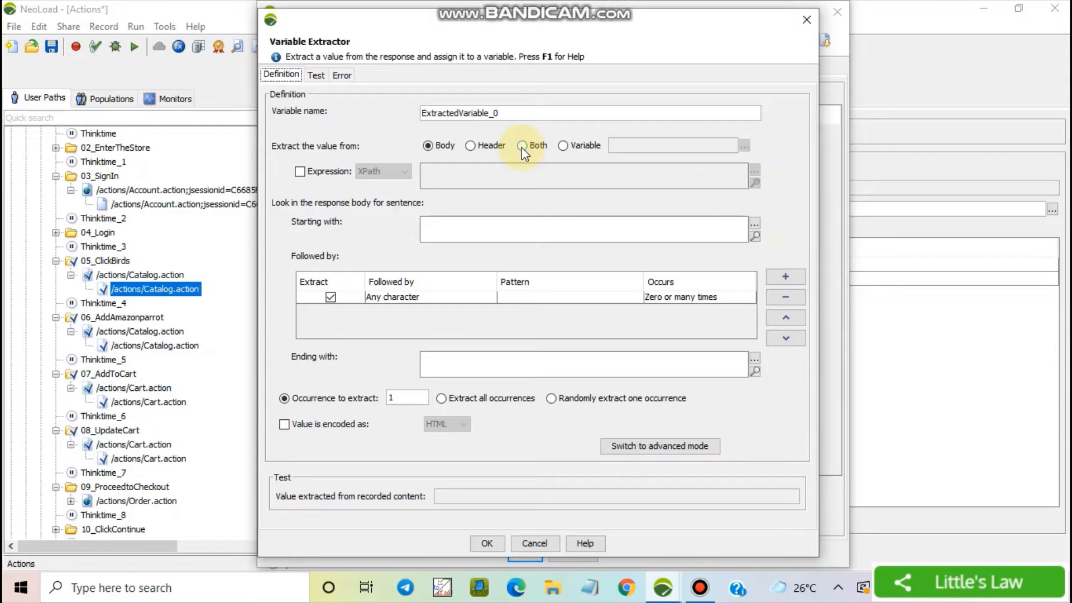
{"action": "left_click", "coordinate": [431, 146]}
{"action": "left_click", "coordinate": [471, 146]}
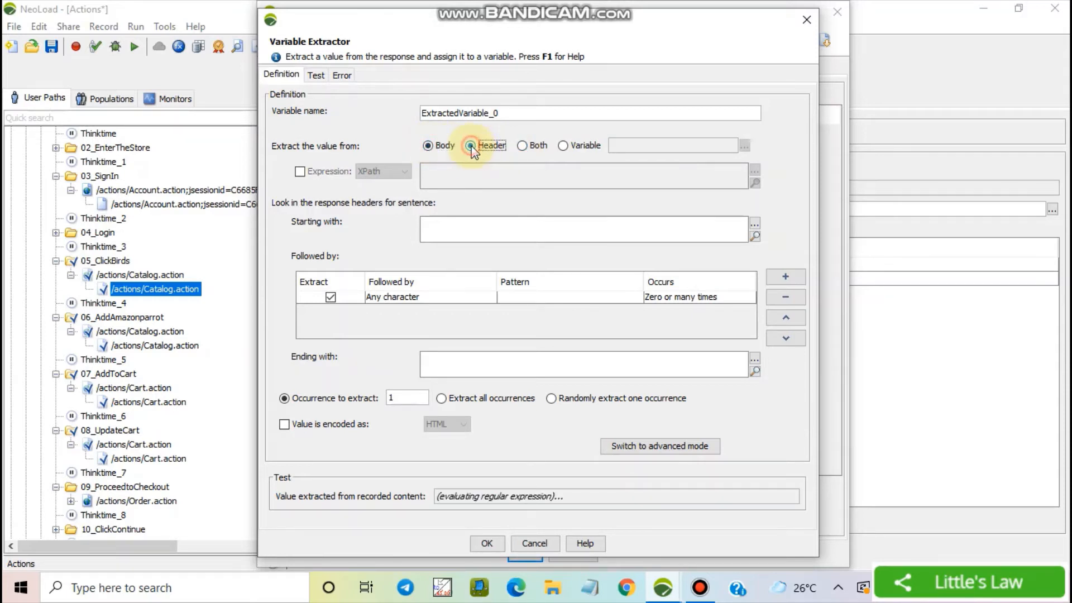
{"action": "left_click", "coordinate": [430, 147]}
{"action": "left_click", "coordinate": [522, 146]}
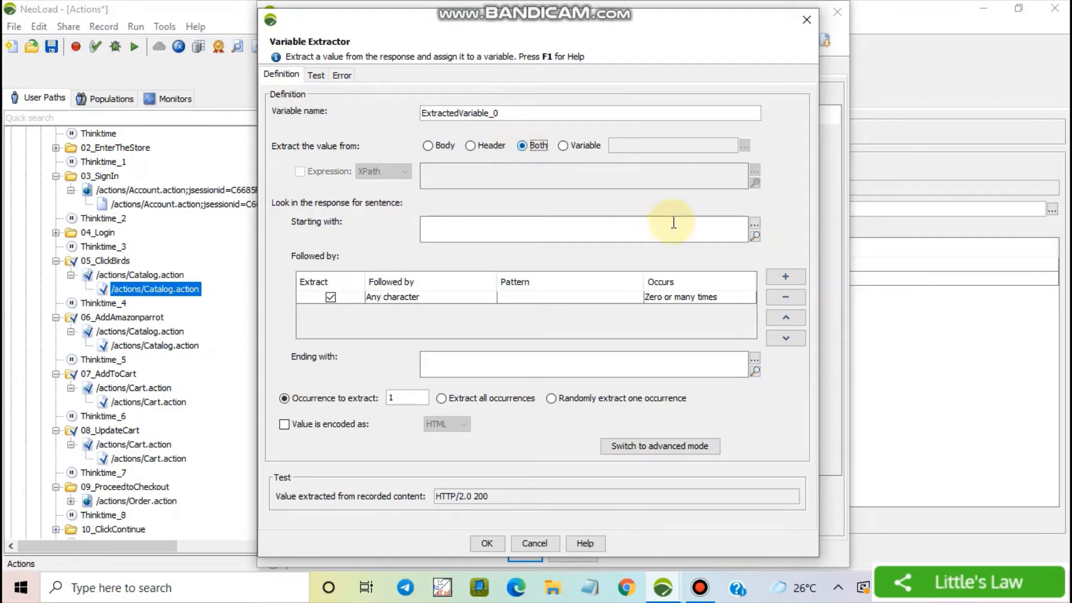
Step: Find AV-CB-01 in the recorded response and pick <td><a href="/actions/Catalog.action?viewProduct=&amp;productId= from the Finch row as the extractor's starting text
{"action": "left_click", "coordinate": [755, 237]}
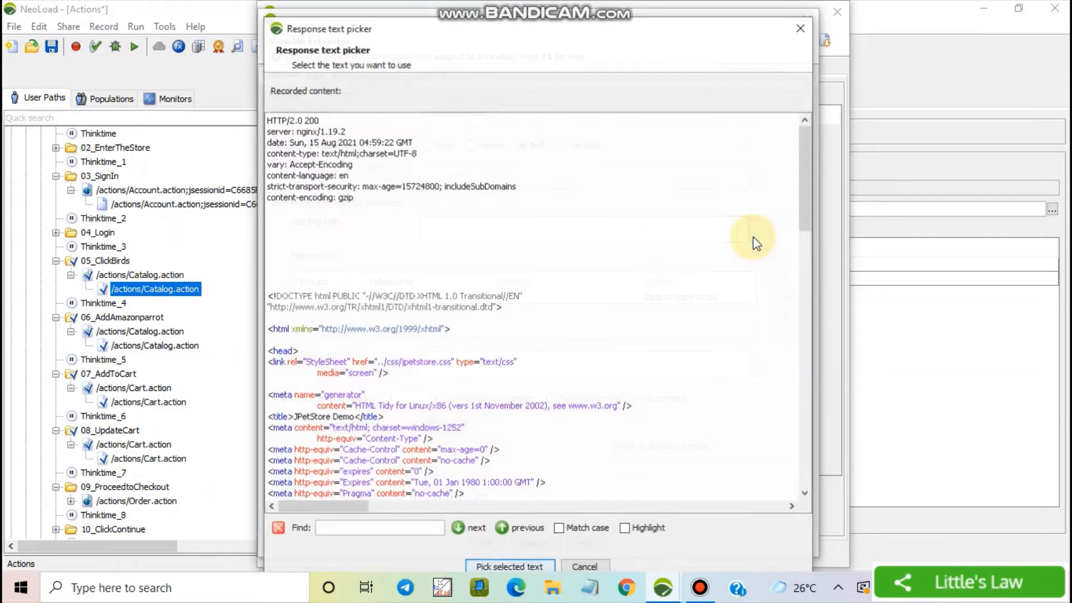
{"action": "left_click", "coordinate": [346, 534]}
{"action": "key", "text": "ctrl+v"}
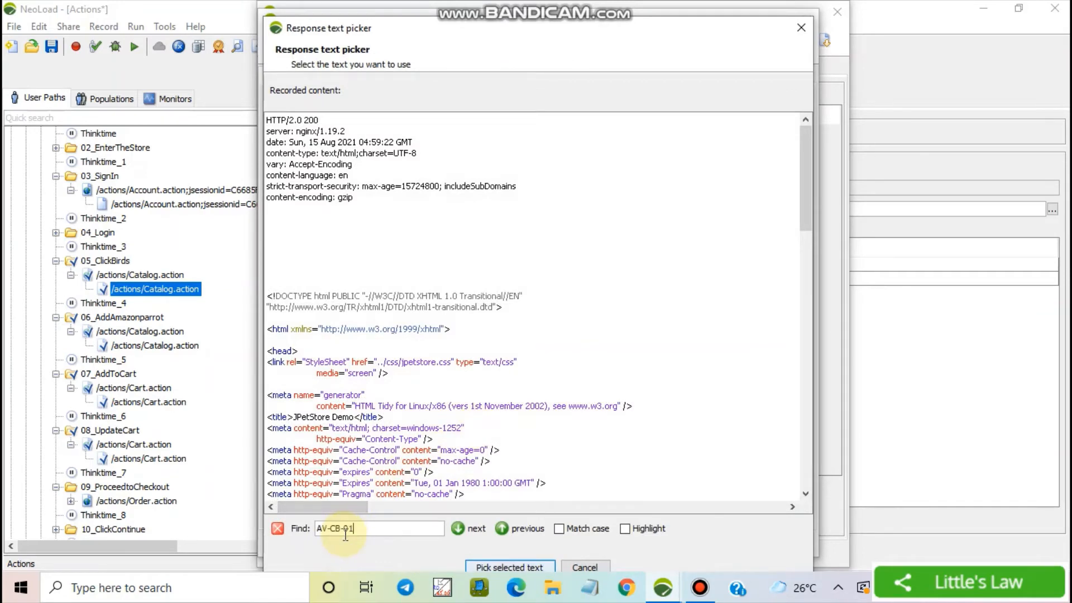
{"action": "key", "text": "Return"}
{"action": "scroll", "coordinate": [555, 354], "scroll_direction": "down", "scroll_amount": 7}
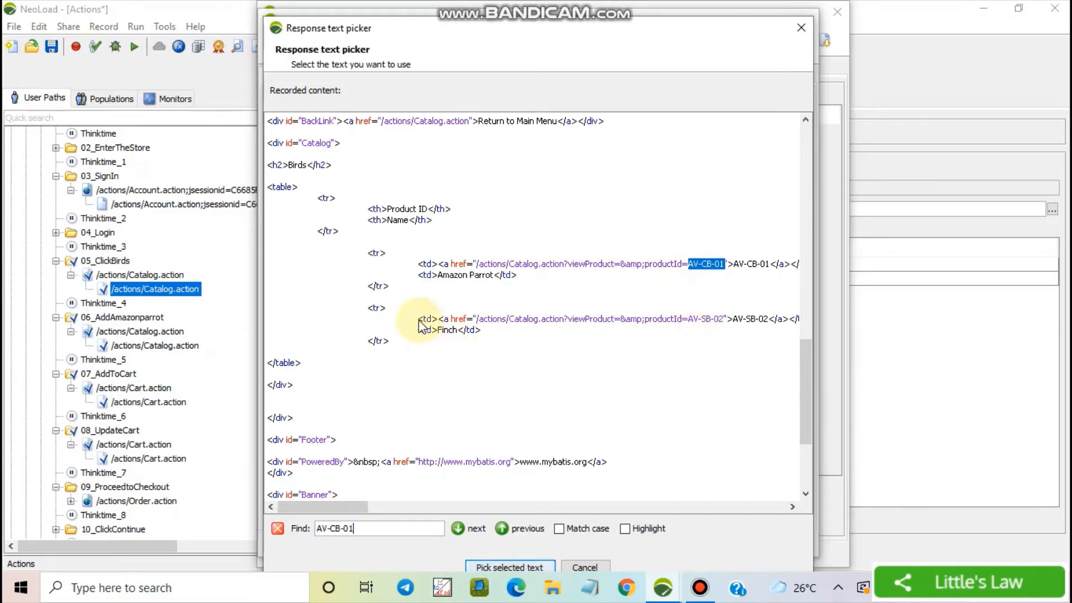
{"action": "left_click_drag", "start_coordinate": [422, 320], "coordinate": [685, 327]}
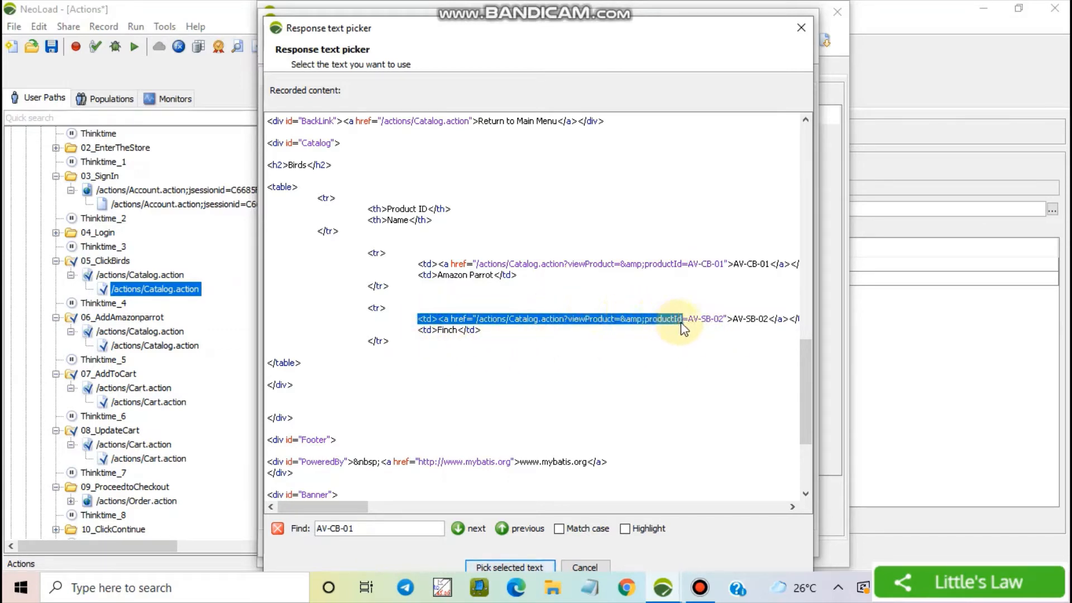
{"action": "left_click", "coordinate": [511, 566]}
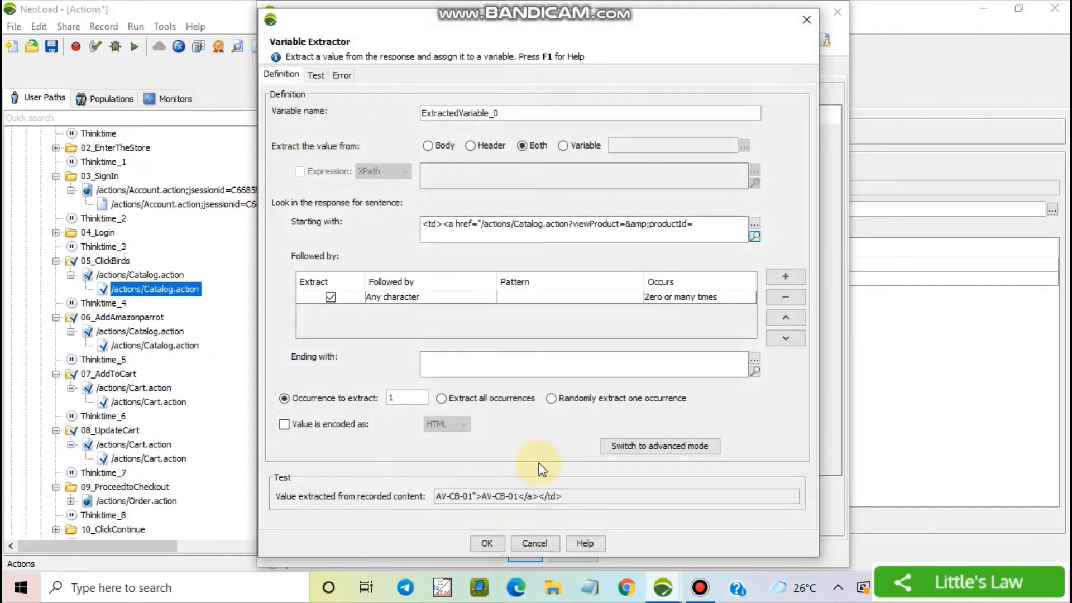
Step: Set the extractor's ending text to a double quotation mark (") and check the extracted test value
{"action": "left_click", "coordinate": [454, 365]}
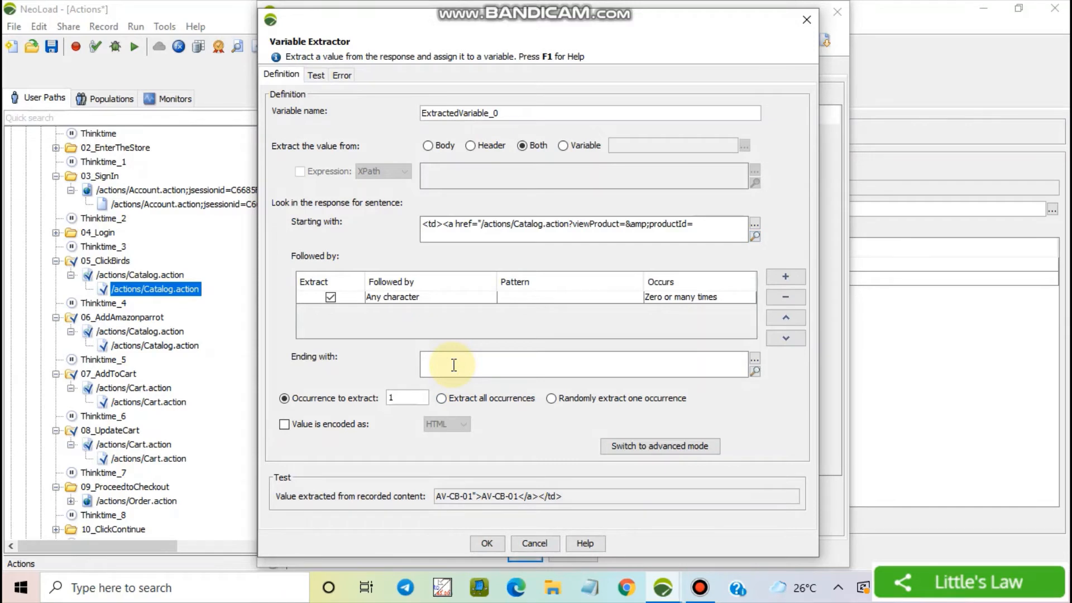
{"action": "type", "text": "\""}
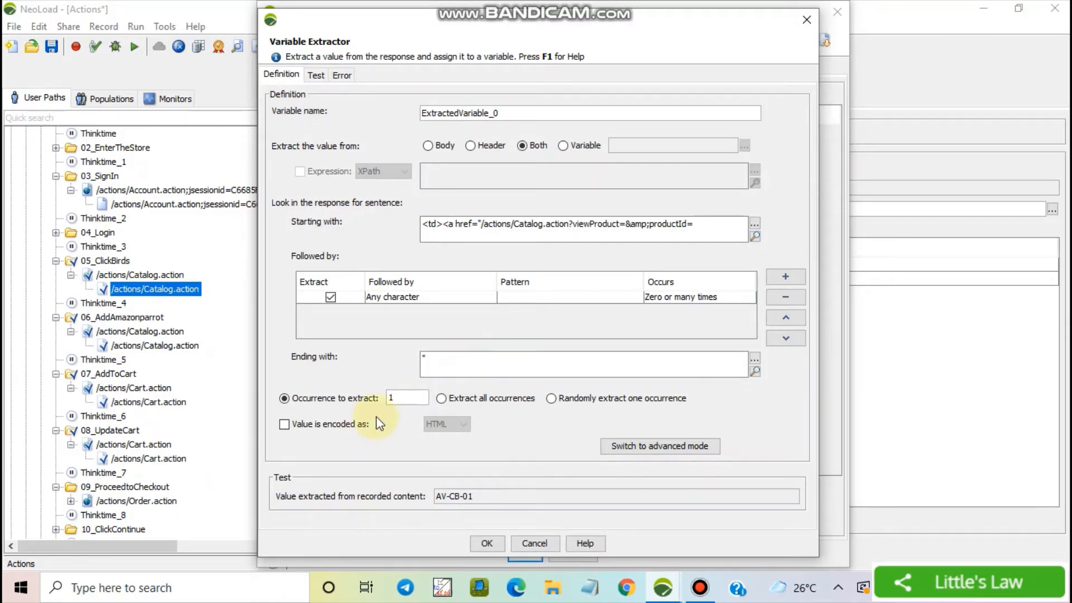
{"action": "mouse_move", "coordinate": [484, 499]}
{"action": "left_mouse_down"}
{"action": "mouse_move", "coordinate": [434, 500]}
{"action": "mouse_move", "coordinate": [498, 505]}
{"action": "left_mouse_up"}
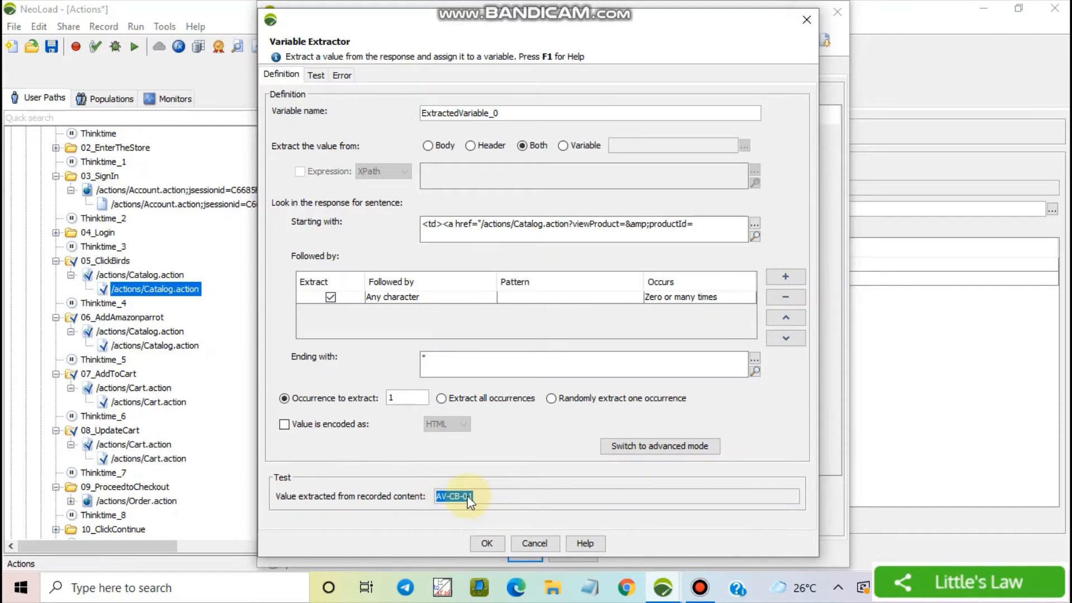
Step: Preview extracting all occurrences, then set the extractor to extract only occurrence 2
{"action": "left_click", "coordinate": [441, 398]}
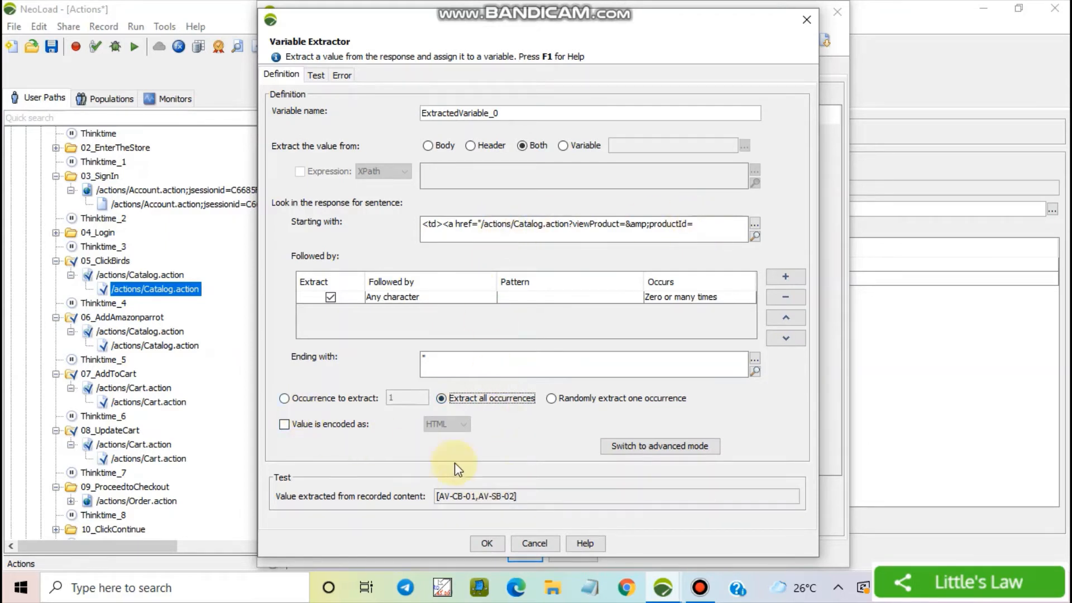
{"action": "left_click_drag", "start_coordinate": [477, 496], "coordinate": [505, 498]}
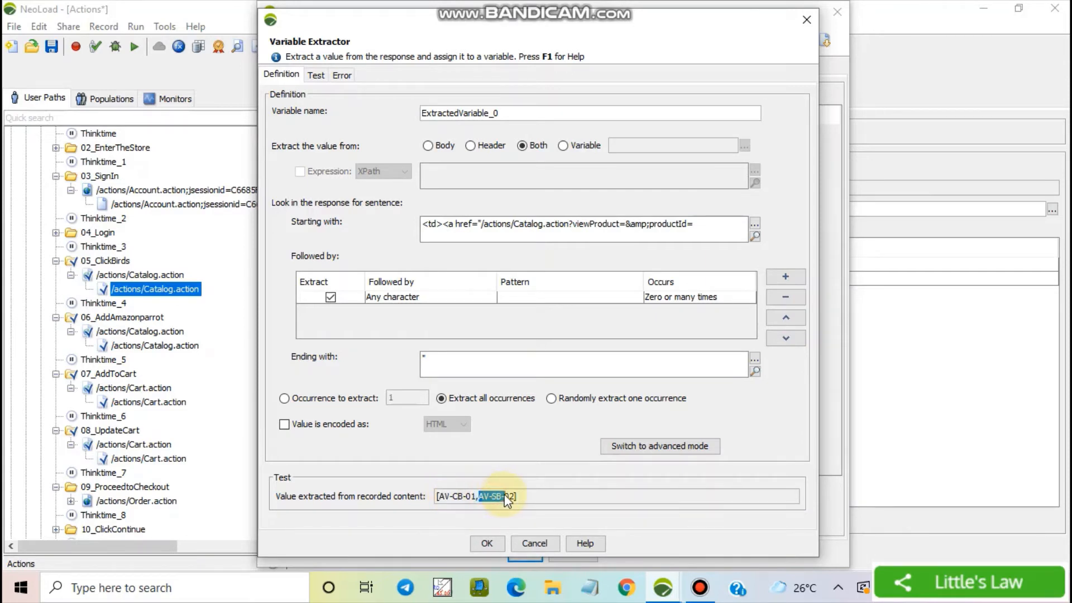
{"action": "left_click", "coordinate": [307, 398]}
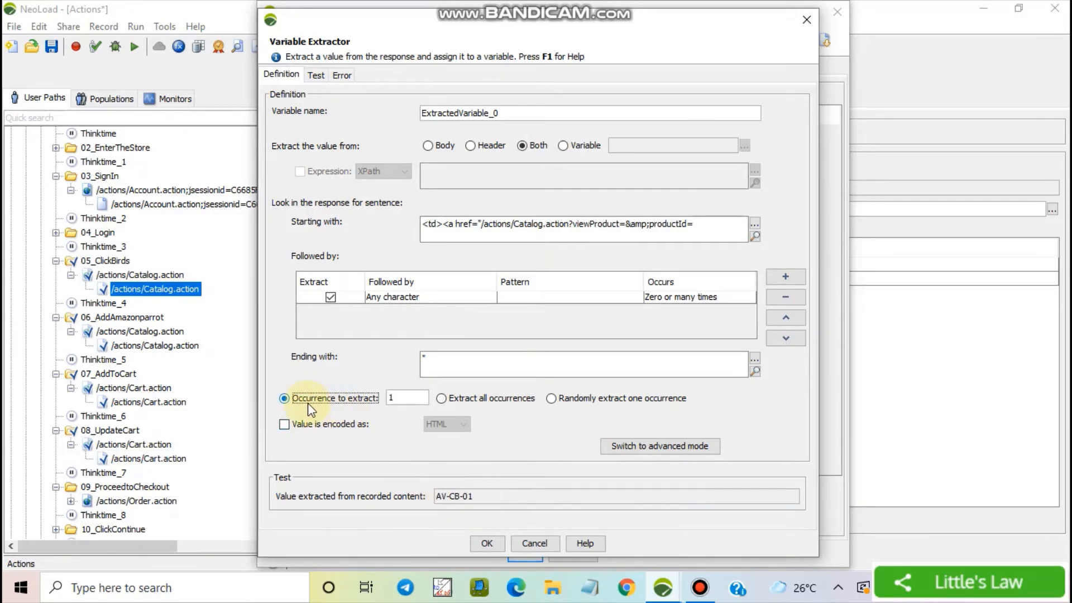
{"action": "double_click", "coordinate": [391, 397]}
{"action": "type", "text": "2"}
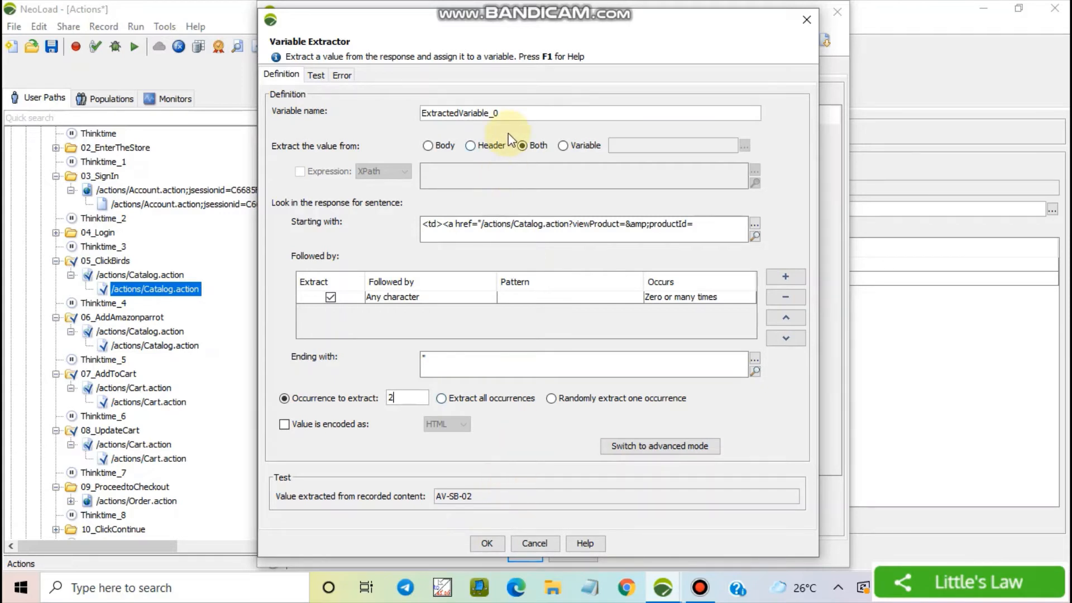
Step: Name the extracted variable Finch and save the extractor in the request's advanced parameters
{"action": "left_click_drag", "start_coordinate": [510, 113], "coordinate": [367, 110]}
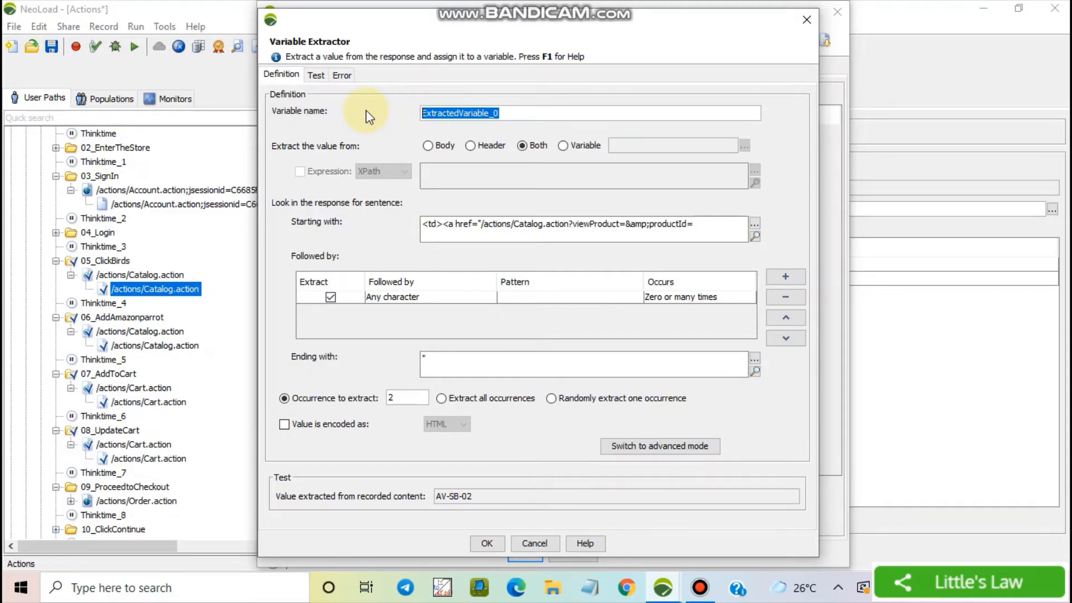
{"action": "type", "text": "Finch"}
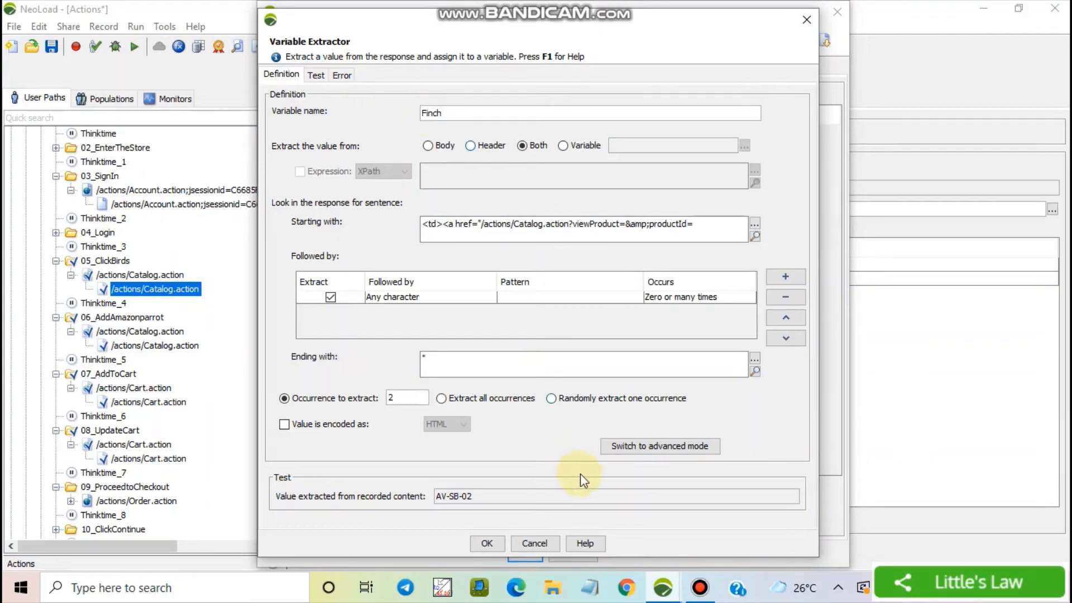
{"action": "left_click", "coordinate": [487, 544]}
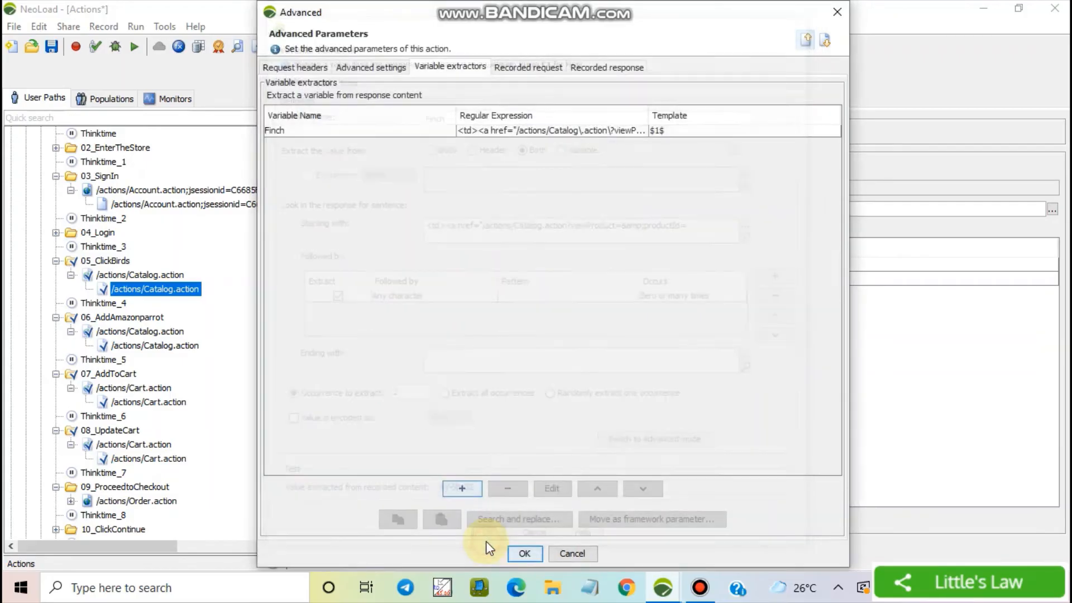
{"action": "left_click", "coordinate": [508, 133]}
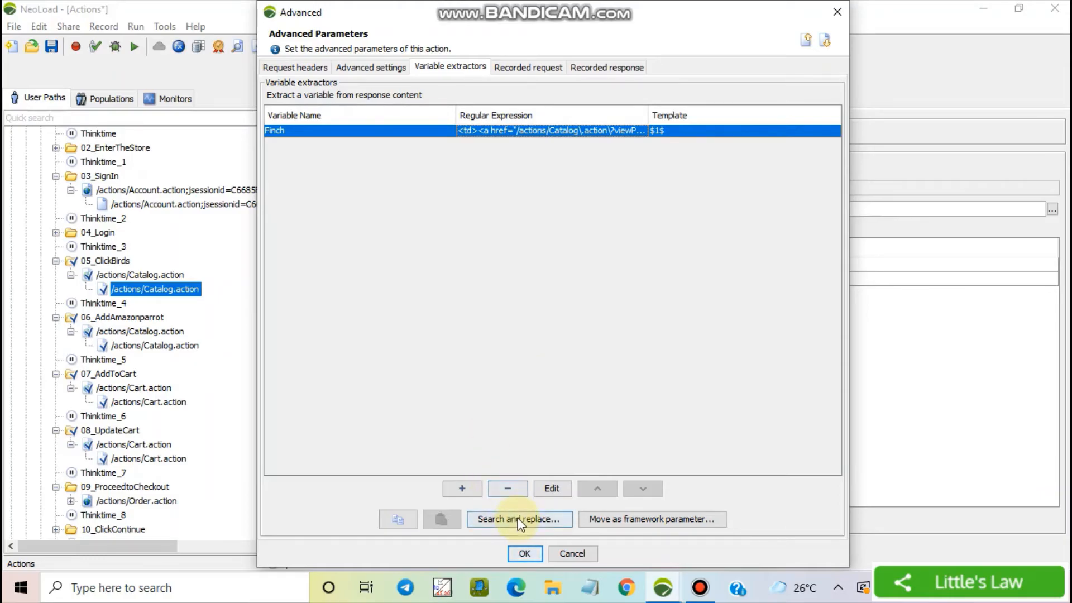
{"action": "left_click", "coordinate": [525, 553]}
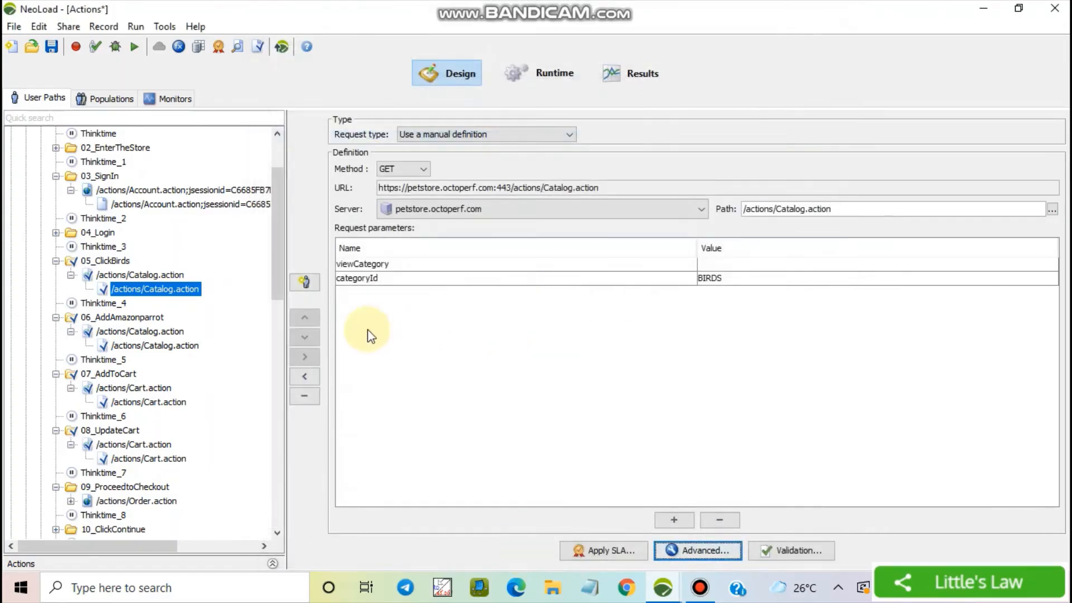
Step: Set the productId value of the Catalog.action request under 06_AddAmazonparrot to ${Finch}
{"action": "left_click", "coordinate": [137, 348]}
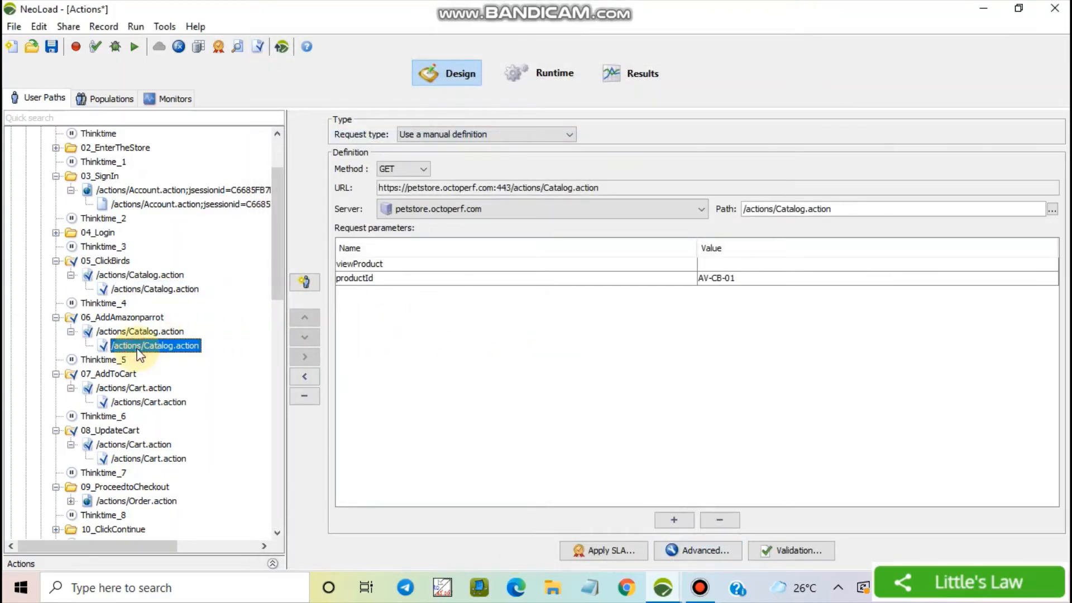
{"action": "double_click", "coordinate": [756, 277]}
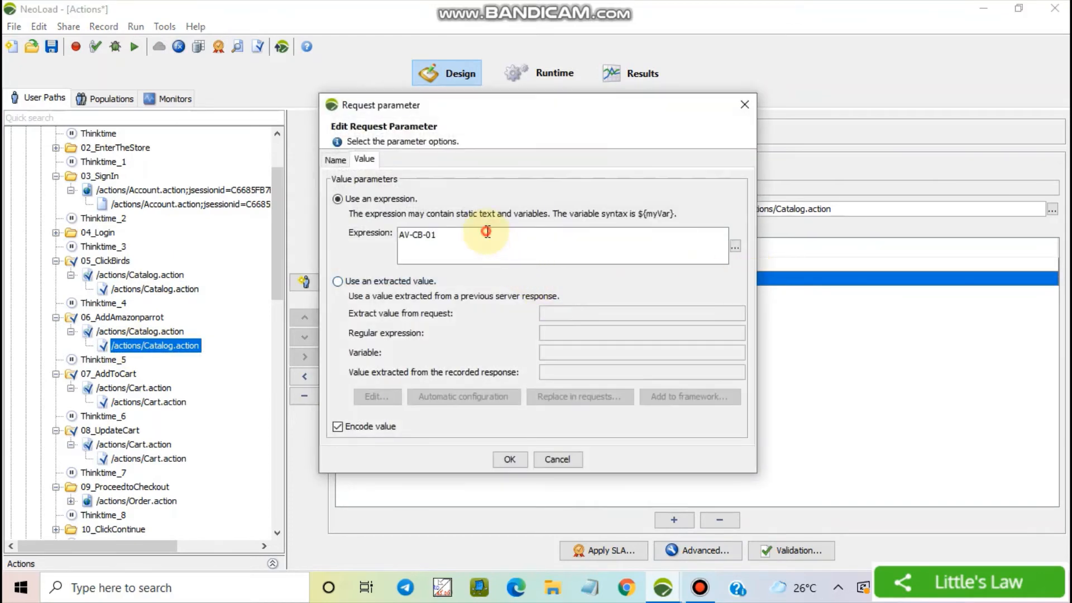
{"action": "triple_click", "coordinate": [487, 231]}
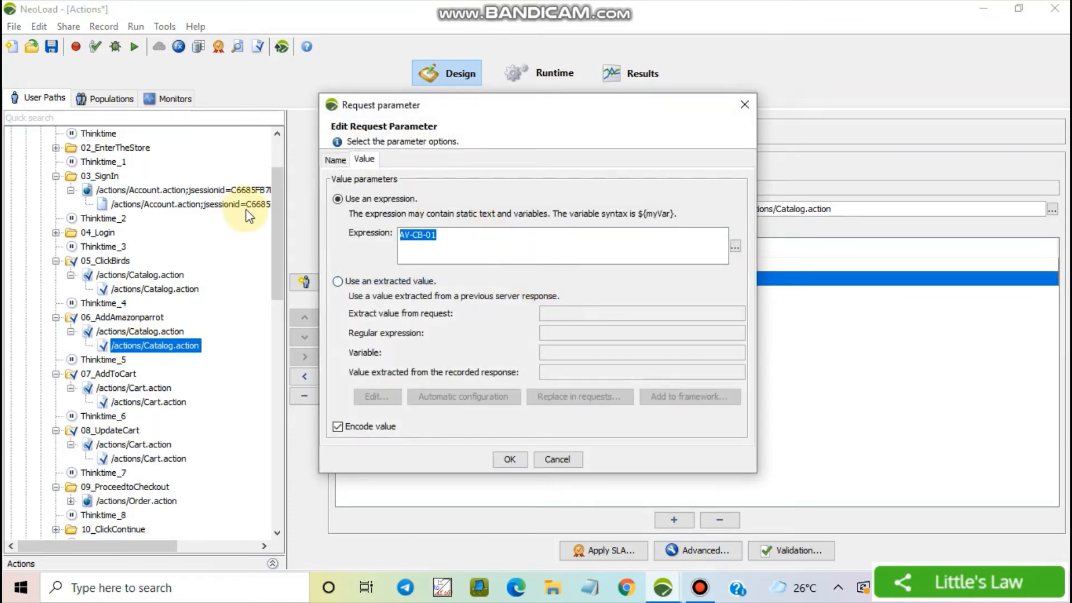
{"action": "type", "text": "${"}
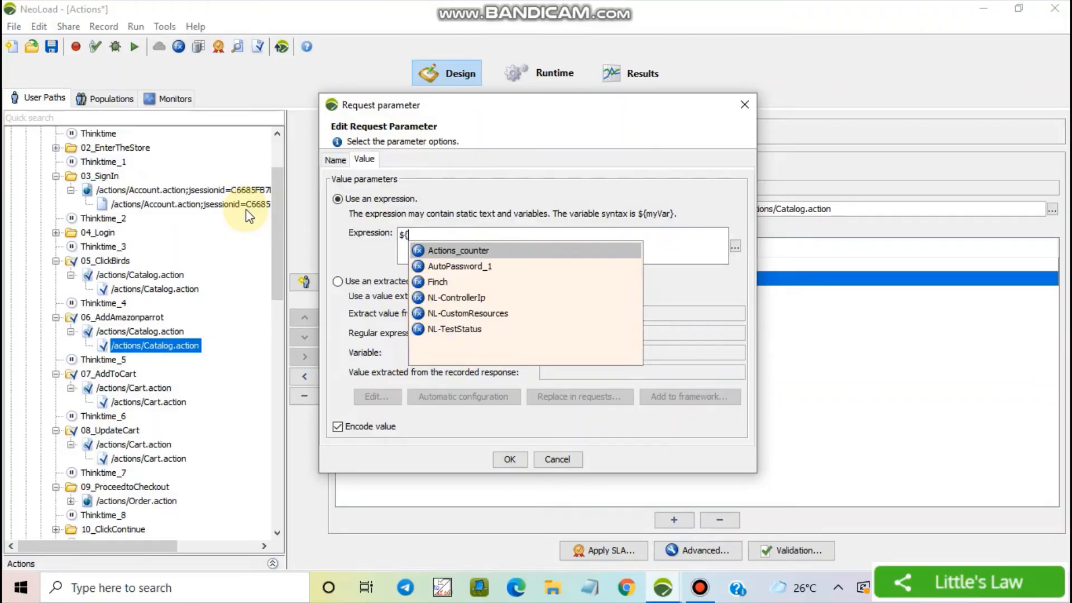
{"action": "left_click", "coordinate": [453, 284]}
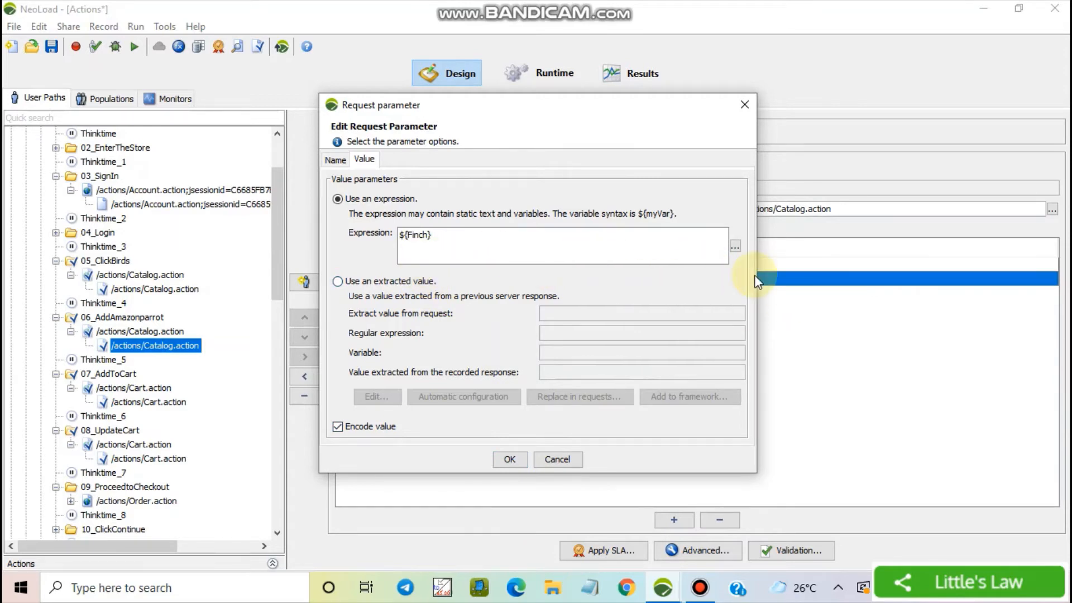
{"action": "left_click", "coordinate": [509, 458]}
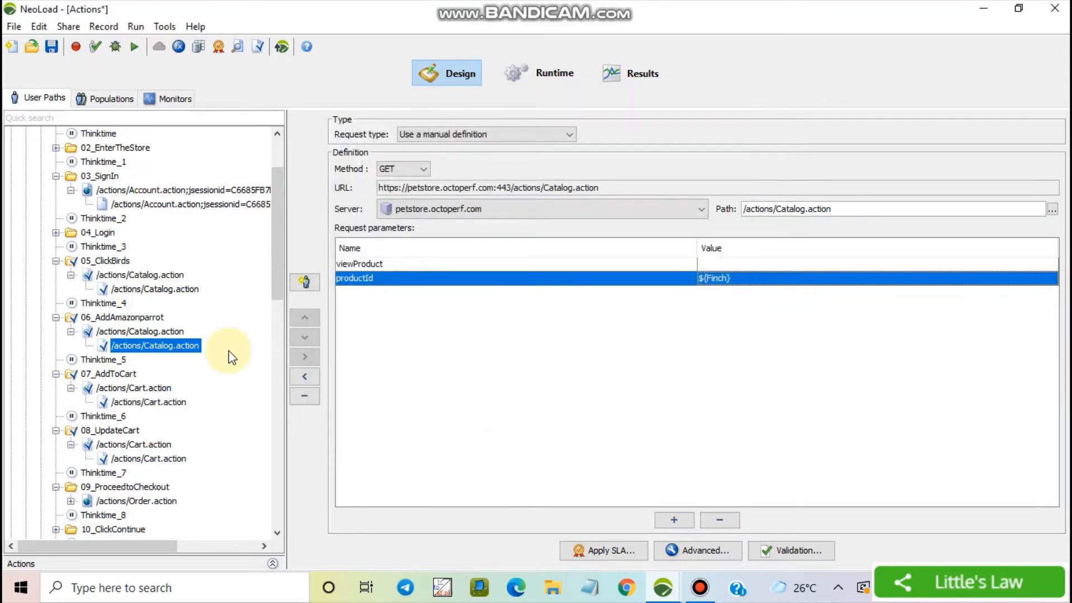
Step: Copy the workingItemId value EST-18 from the Cart.action request under 07_AddToCart
{"action": "left_click", "coordinate": [152, 403]}
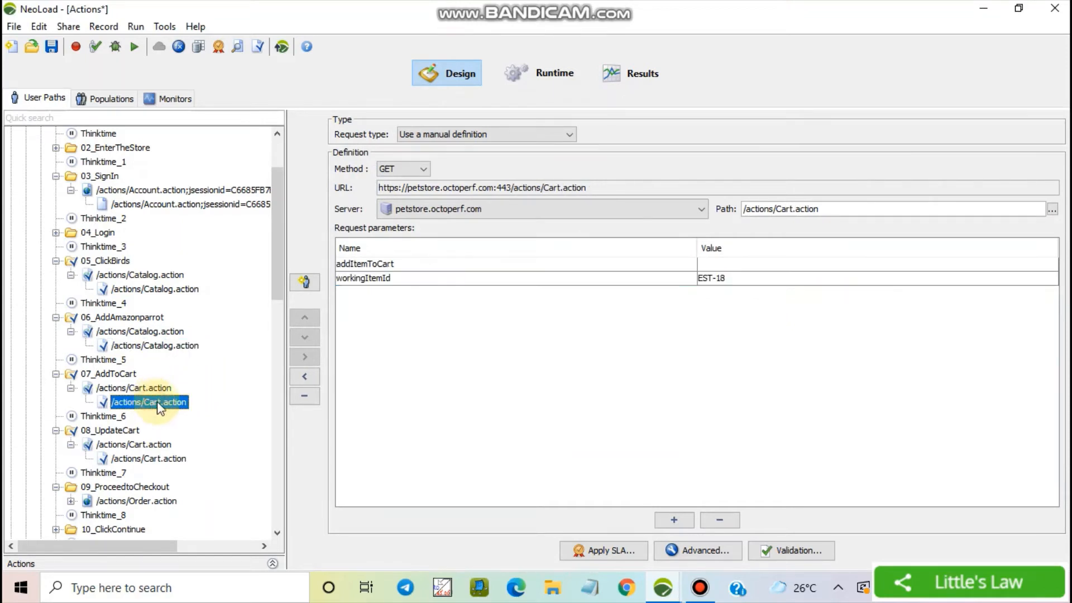
{"action": "double_click", "coordinate": [740, 279]}
{"action": "key", "text": "ctrl+c"}
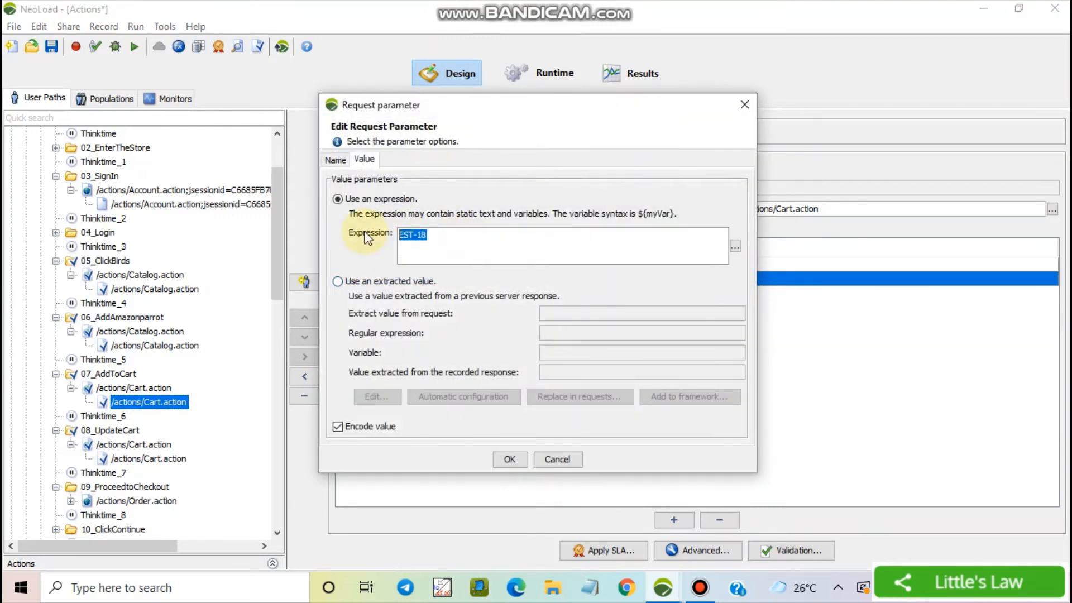
{"action": "left_click", "coordinate": [508, 459]}
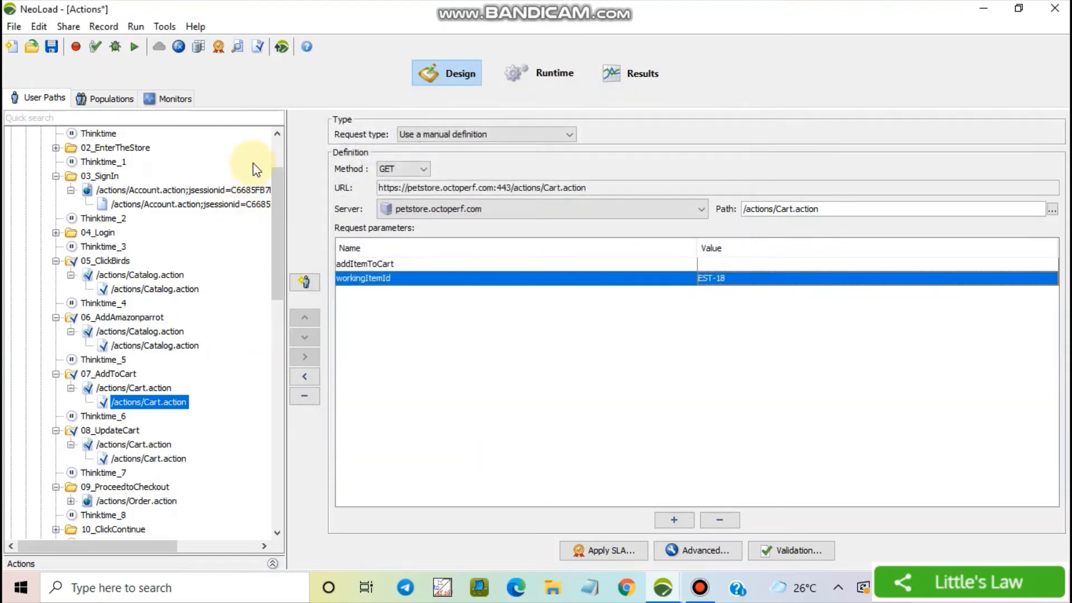
Step: Flag the requests whose recorded response contains EST-18
{"action": "left_click", "coordinate": [258, 53]}
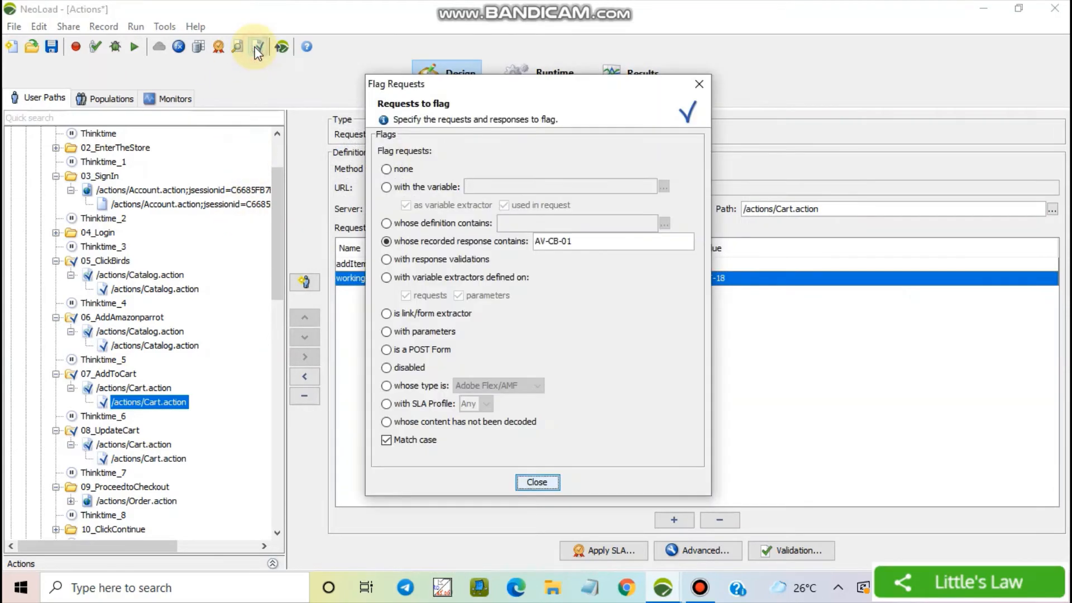
{"action": "left_click", "coordinate": [585, 240]}
{"action": "left_click_drag", "start_coordinate": [585, 240], "coordinate": [511, 239]}
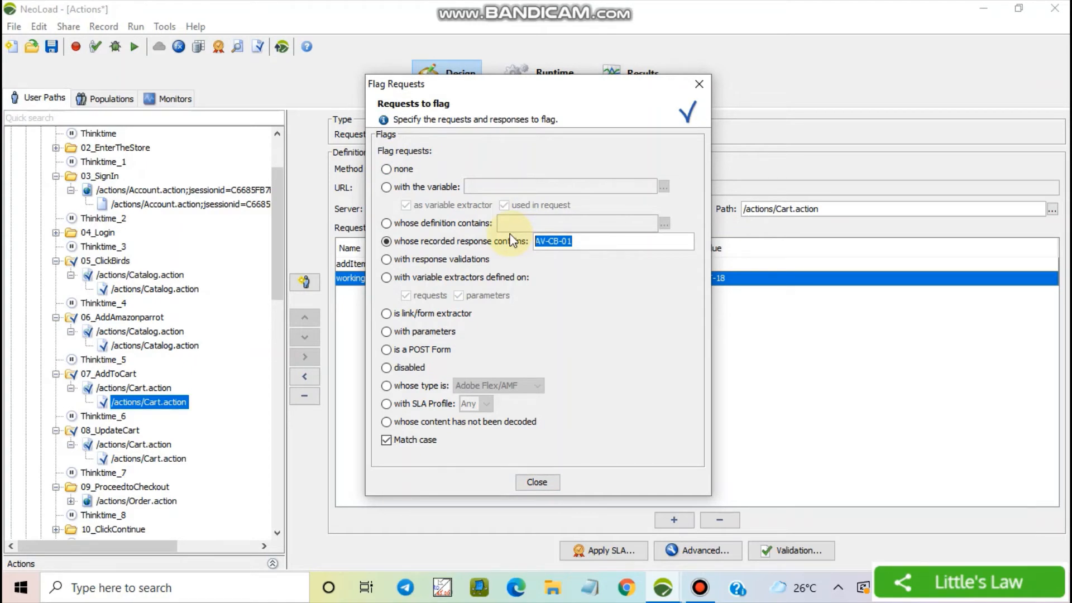
{"action": "key", "text": "ctrl+v"}
{"action": "left_click", "coordinate": [537, 482]}
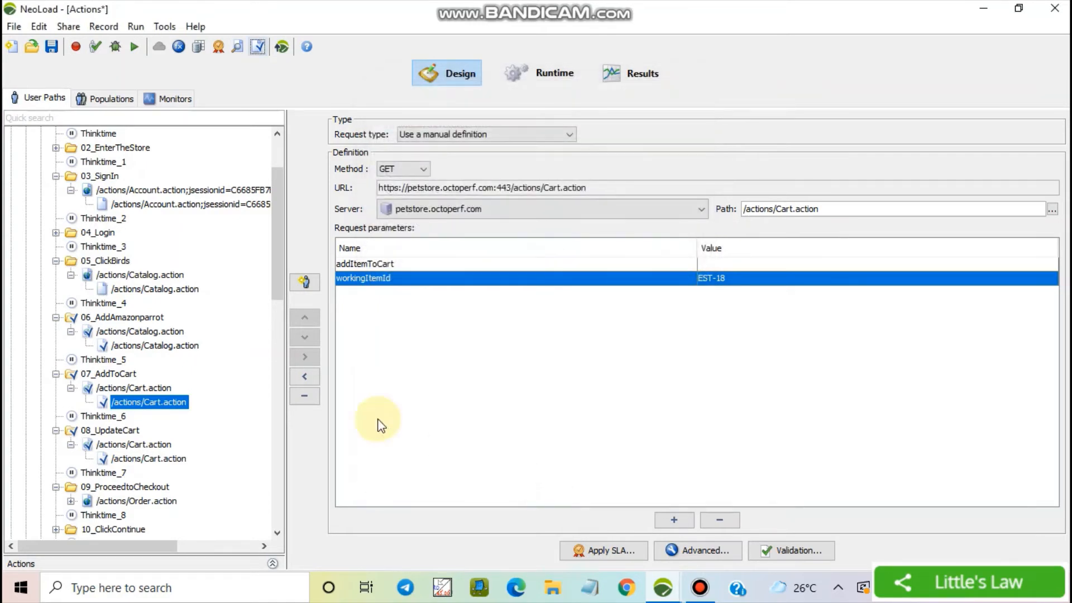
Step: Add a variable extractor to the Catalog.action request under 06_AddAmazonparrot, extracting from both body and header
{"action": "left_click", "coordinate": [151, 346]}
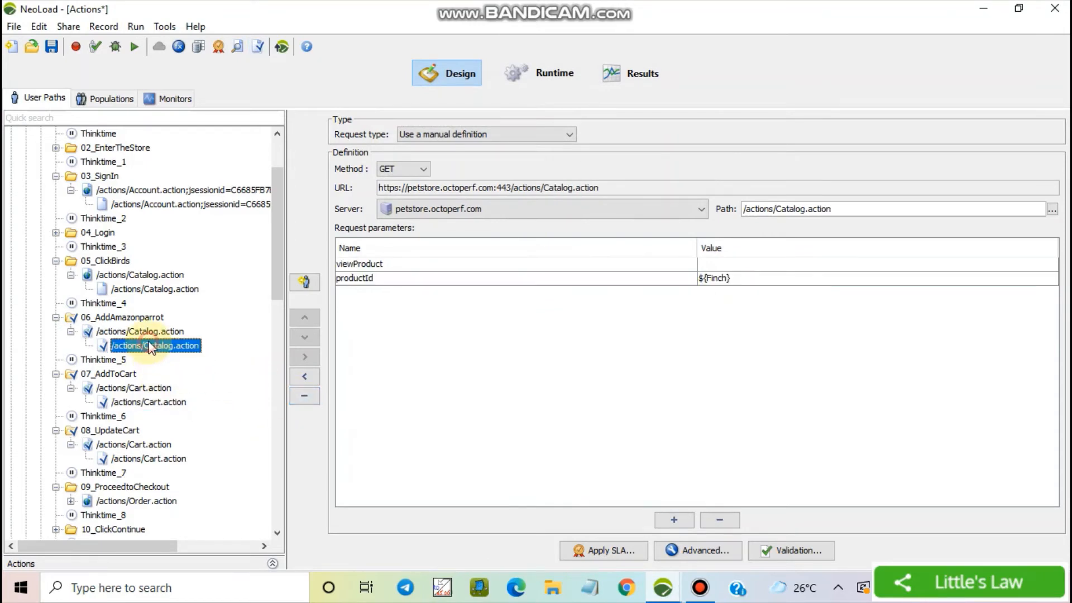
{"action": "left_click", "coordinate": [705, 552]}
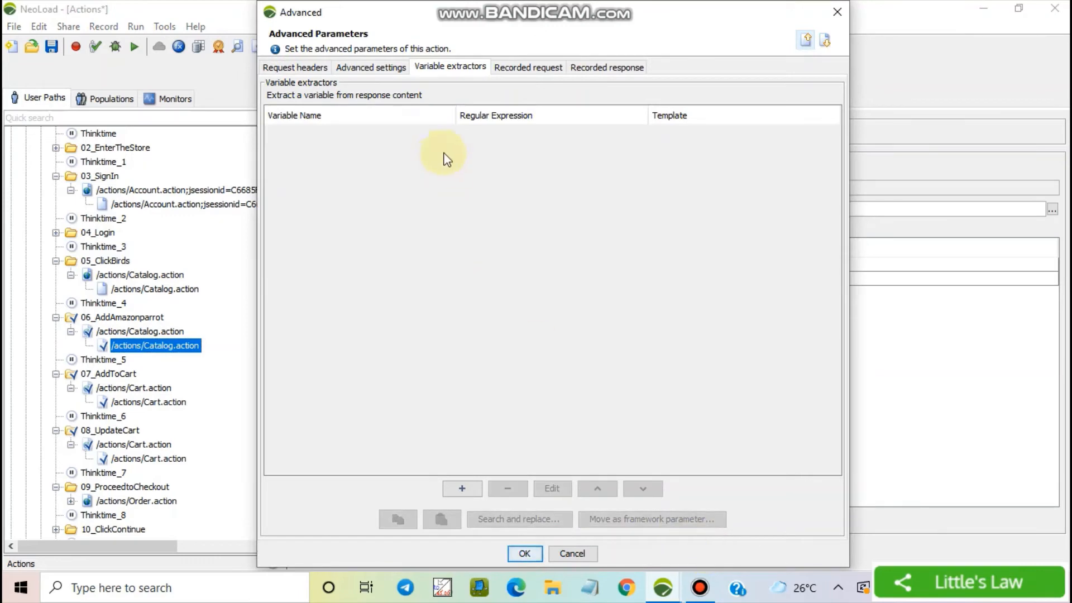
{"action": "left_click", "coordinate": [469, 487]}
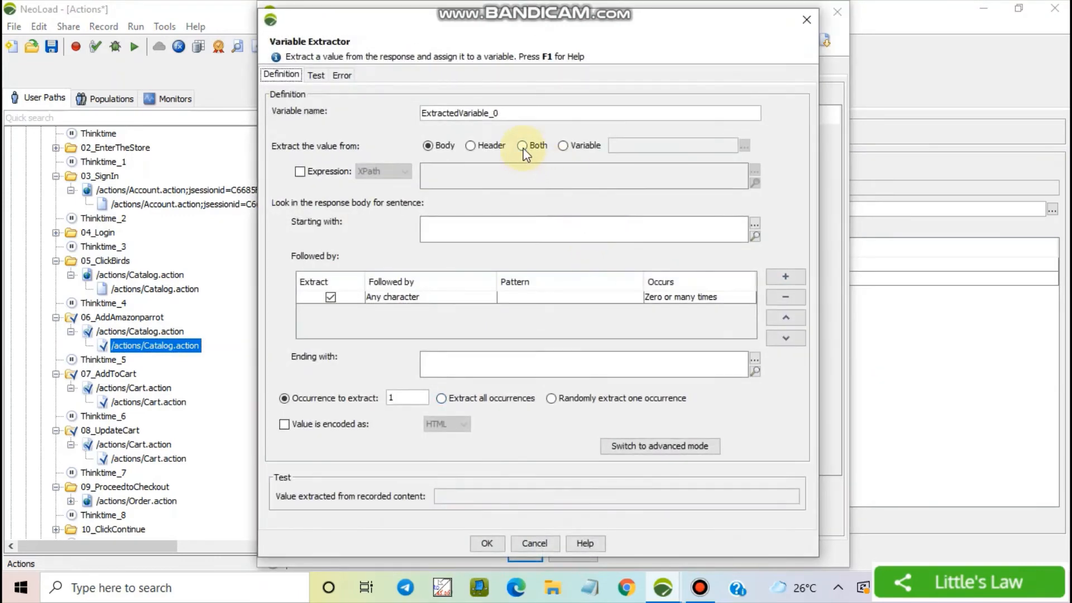
{"action": "left_click", "coordinate": [523, 146]}
Step: Find EST-18 in the recorded response and pick <a href="/actions/Catalog.action?viewItem=&amp;itemId= as the extractor's starting text
{"action": "left_click", "coordinate": [755, 236]}
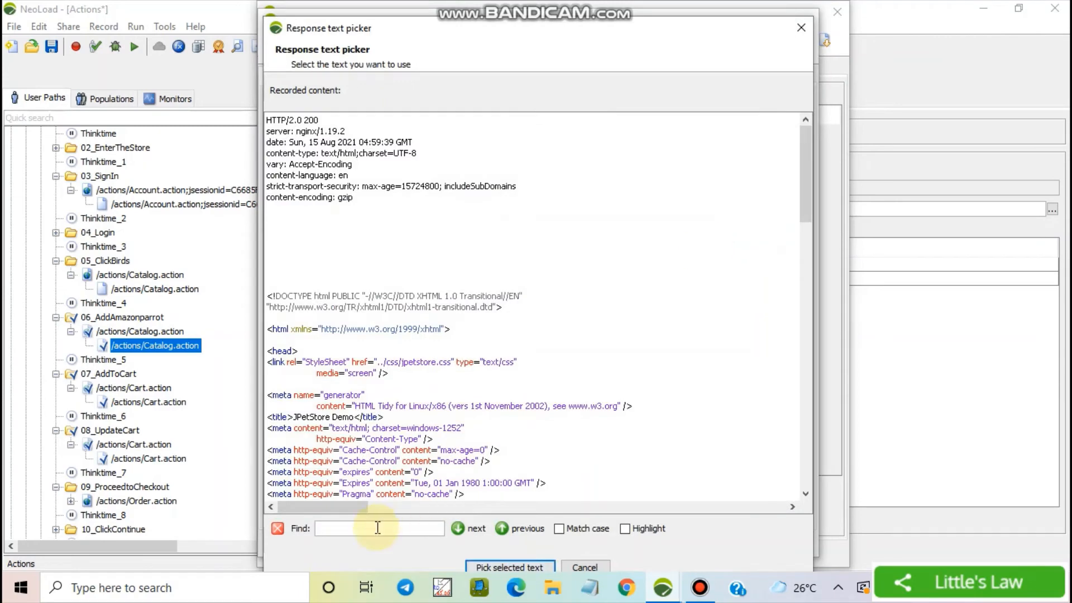
{"action": "left_click", "coordinate": [378, 528]}
{"action": "key", "text": "ctrl+v"}
{"action": "key", "text": "Return"}
{"action": "scroll", "coordinate": [578, 427], "scroll_direction": "down", "scroll_amount": 4}
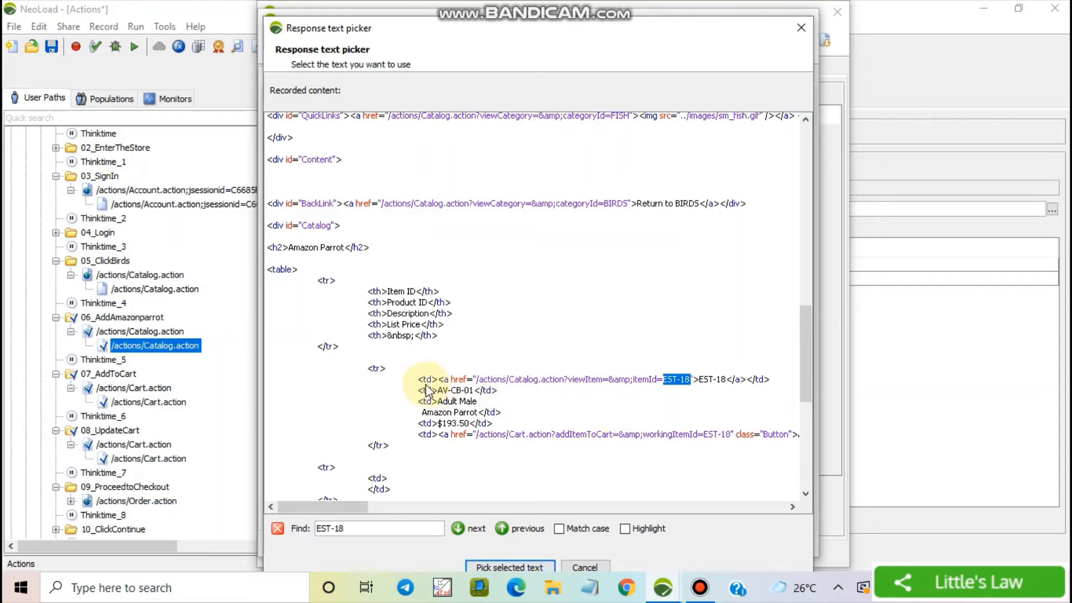
{"action": "left_click_drag", "start_coordinate": [438, 379], "coordinate": [664, 384]}
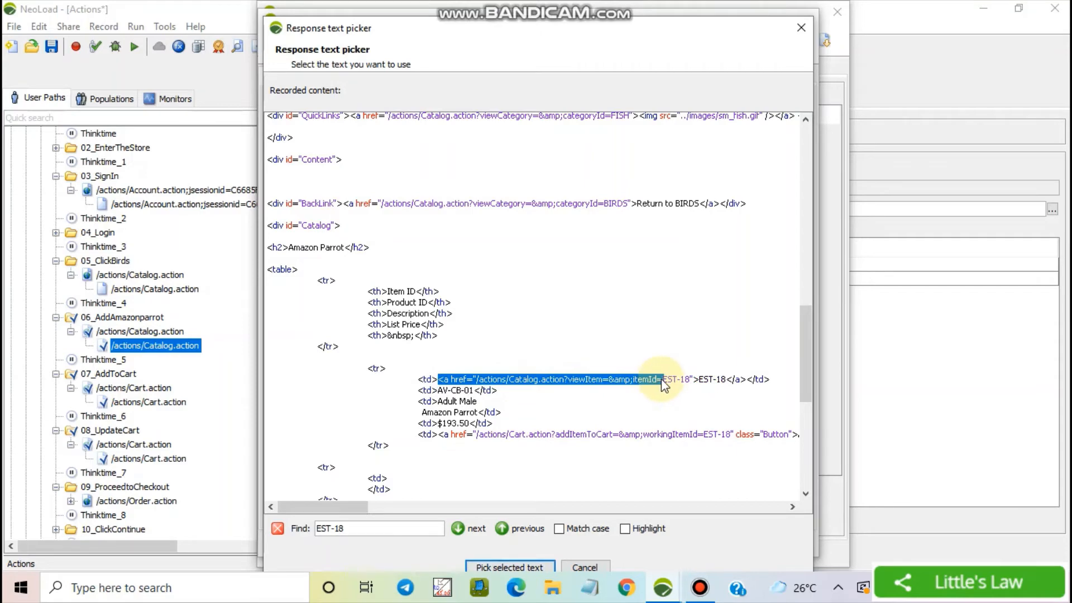
{"action": "left_click", "coordinate": [517, 565]}
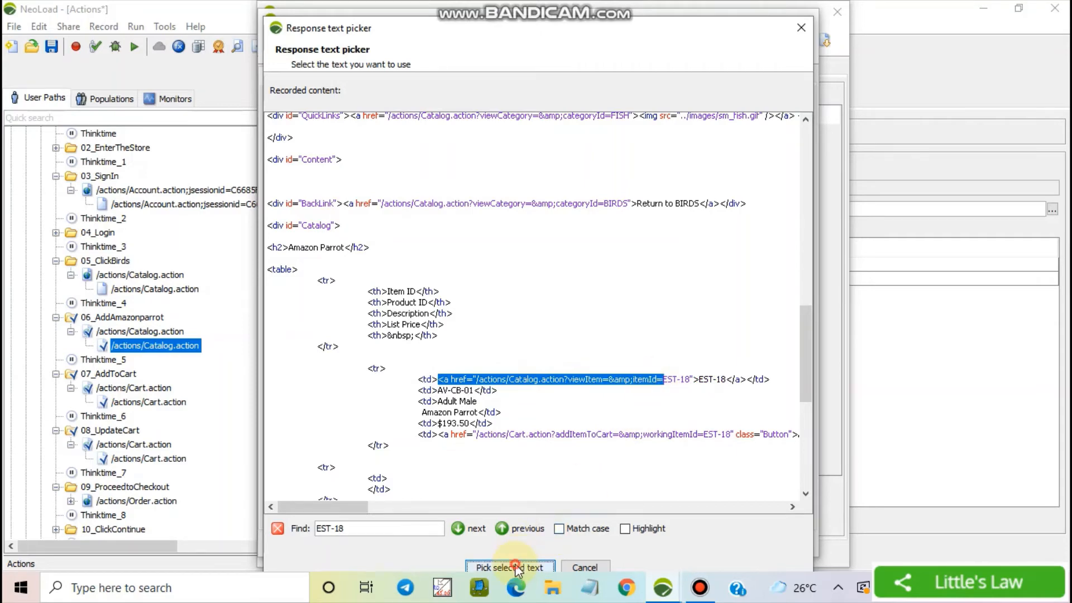
Step: Set the extractor's ending text to a double quotation mark ("), preview all occurrences, and keep occurrence 1 as the one to extract
{"action": "left_click", "coordinate": [447, 367]}
{"action": "type", "text": "\""}
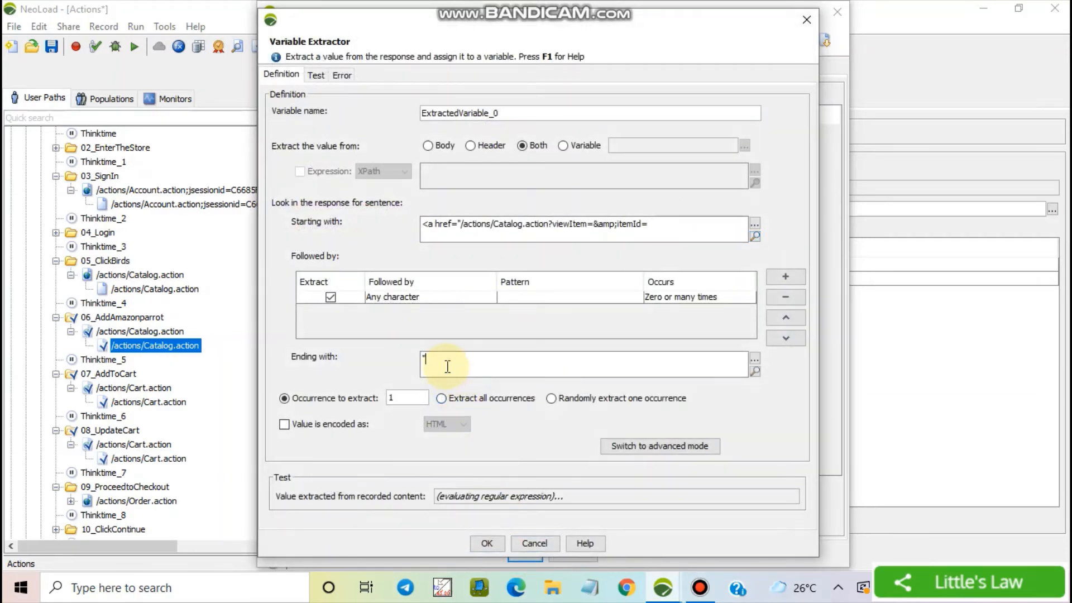
{"action": "left_click", "coordinate": [442, 399]}
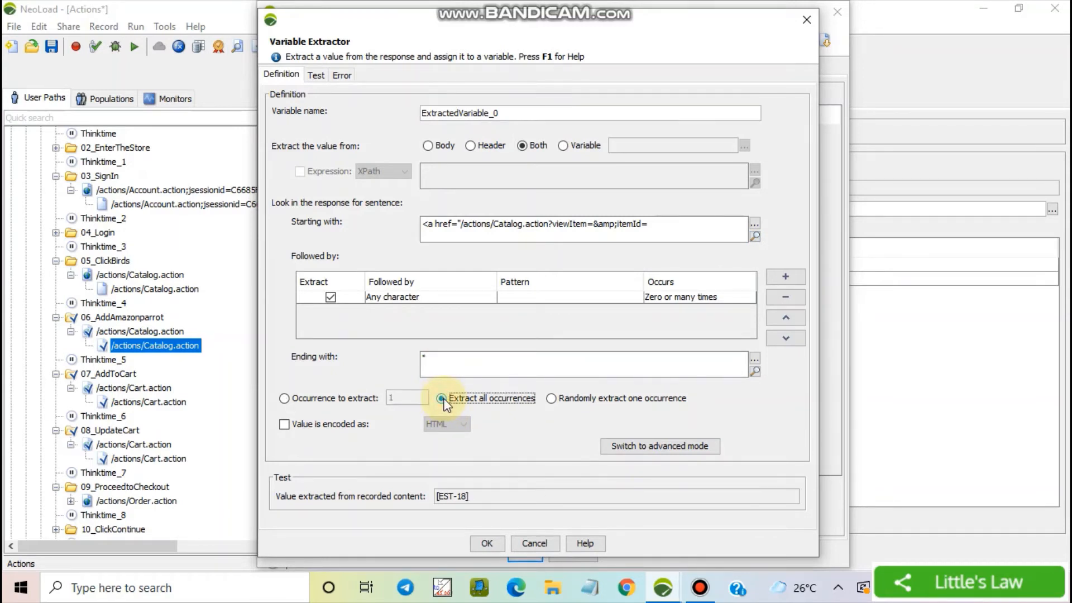
{"action": "left_click", "coordinate": [286, 398]}
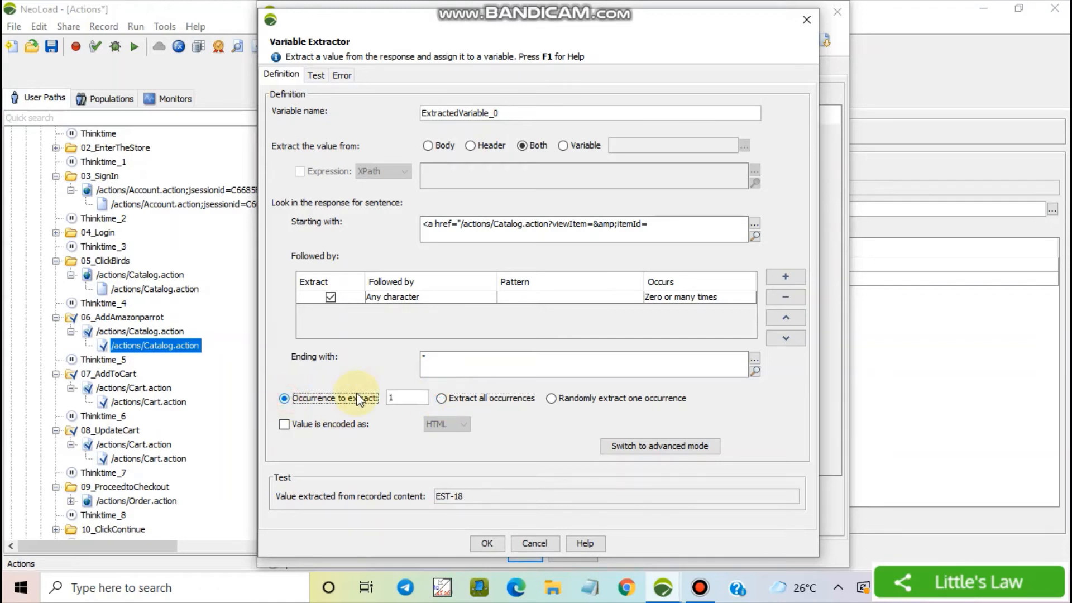
{"action": "left_click", "coordinate": [521, 142]}
Step: Name the extracted variable OrderID and save the extractor
{"action": "double_click", "coordinate": [513, 113]}
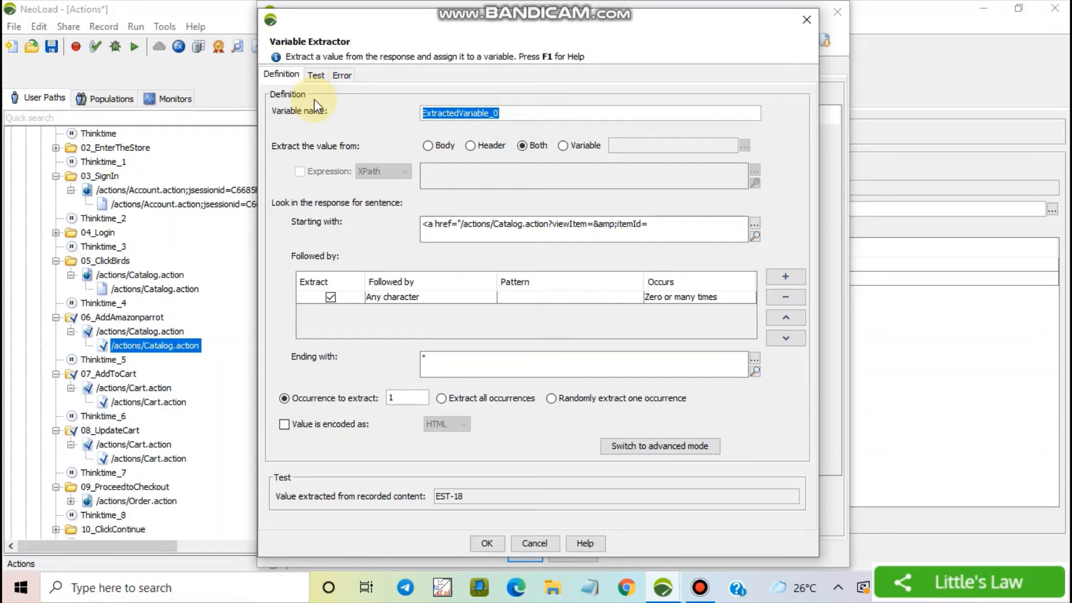
{"action": "type", "text": "OrderID"}
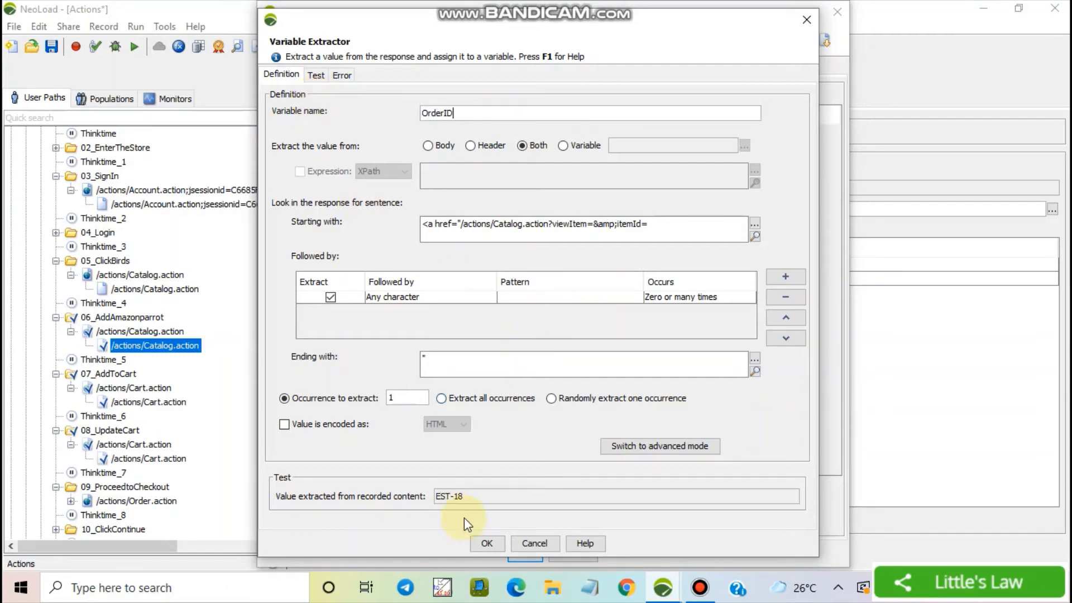
{"action": "left_click", "coordinate": [486, 543]}
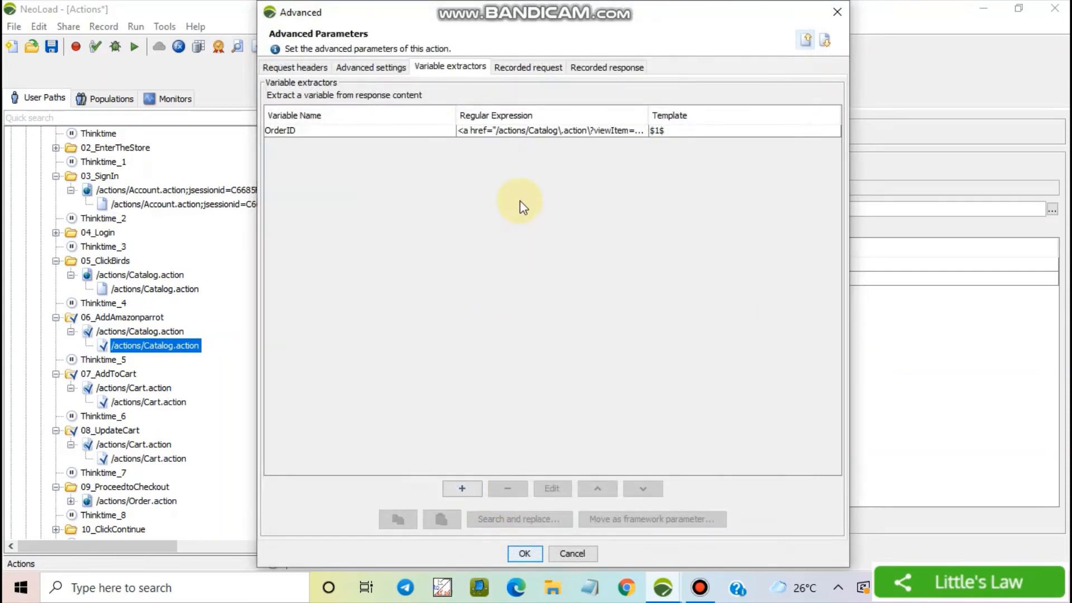
Step: Replace EST-18 with ${OrderID} one instance at a time in the 07_AddToCart and 08_UpdateCart requests using the extractor's manual search and replace
{"action": "left_click", "coordinate": [502, 130]}
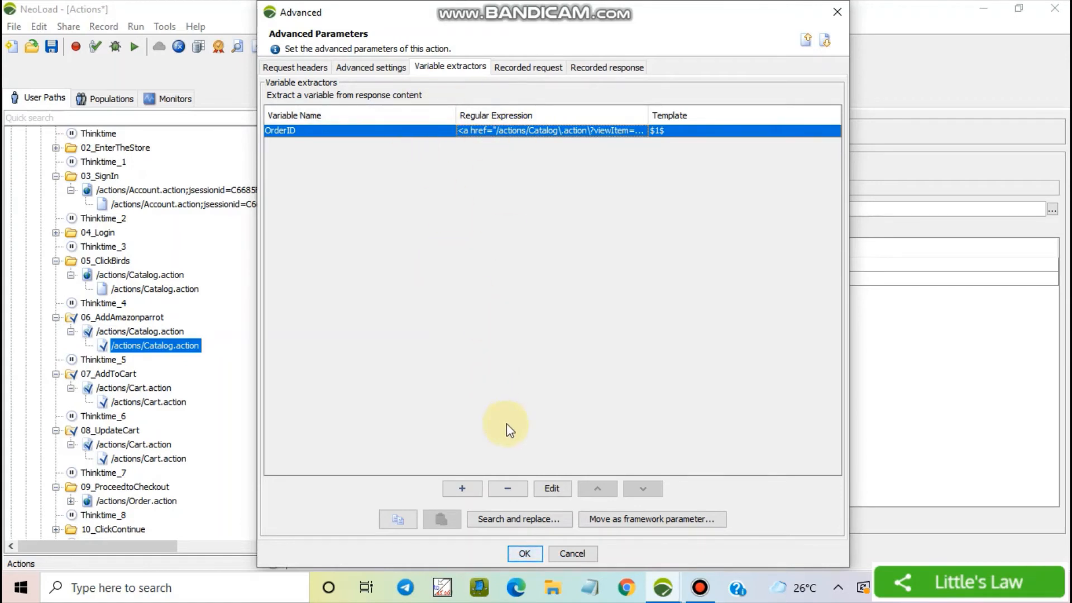
{"action": "left_click", "coordinate": [520, 520]}
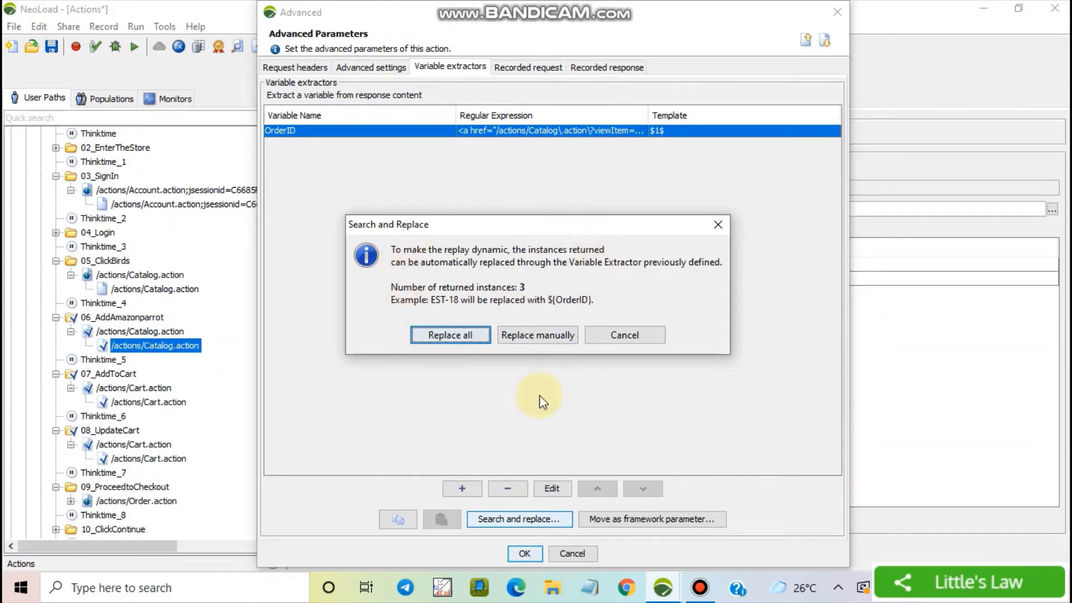
{"action": "left_click", "coordinate": [536, 338]}
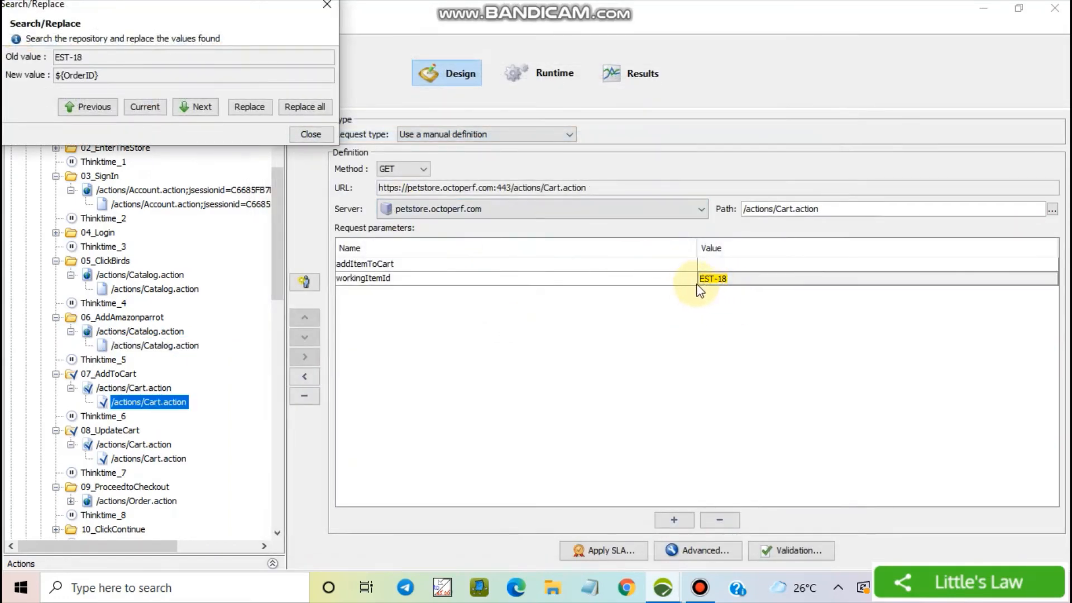
{"action": "left_click", "coordinate": [249, 106]}
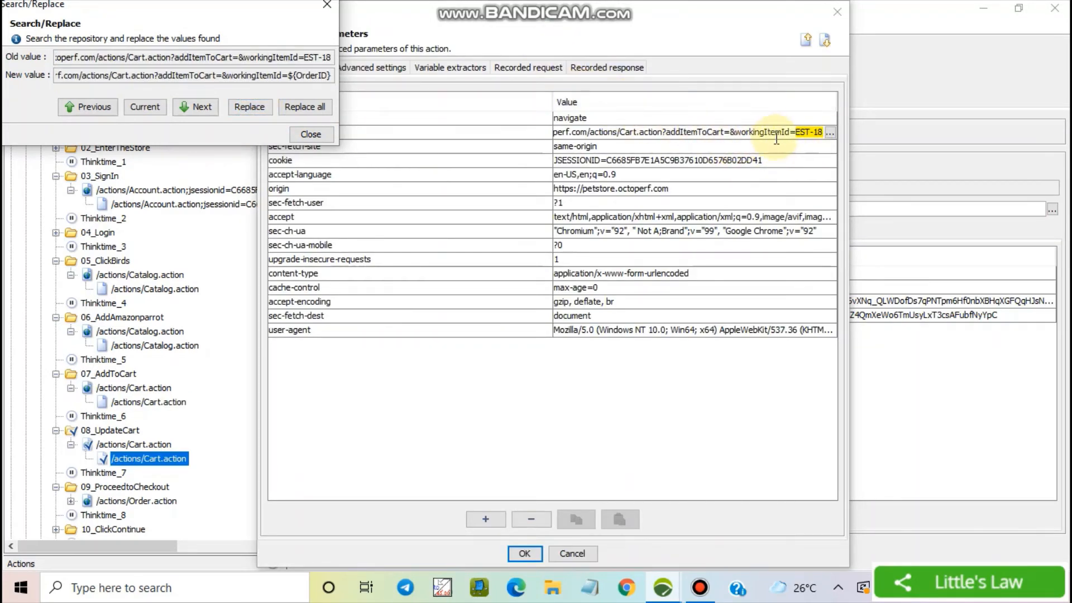
{"action": "left_click_drag", "start_coordinate": [569, 11], "coordinate": [598, 45]}
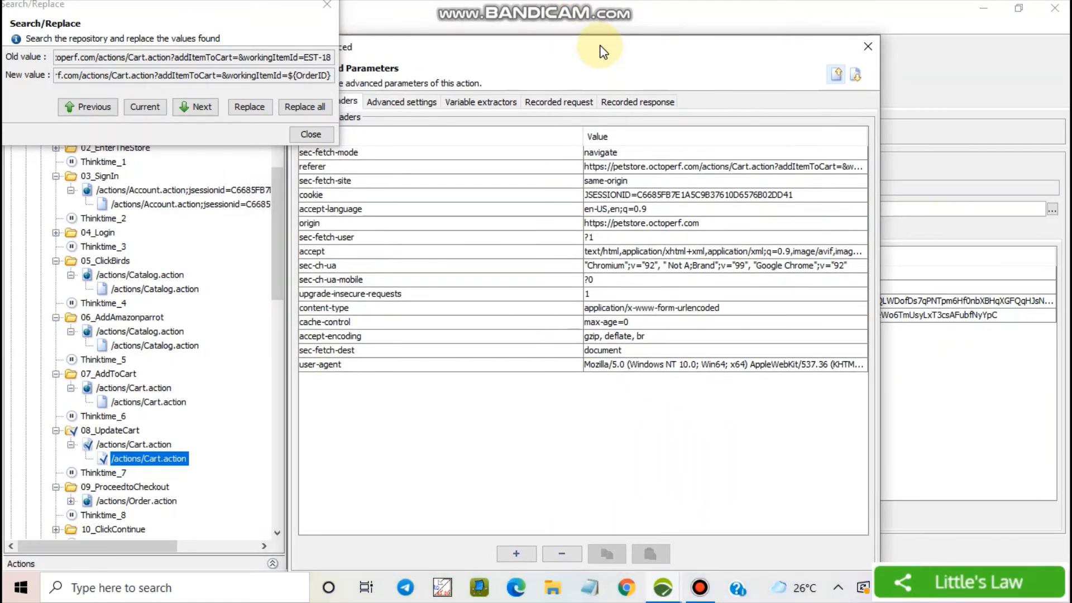
{"action": "left_click", "coordinate": [257, 108]}
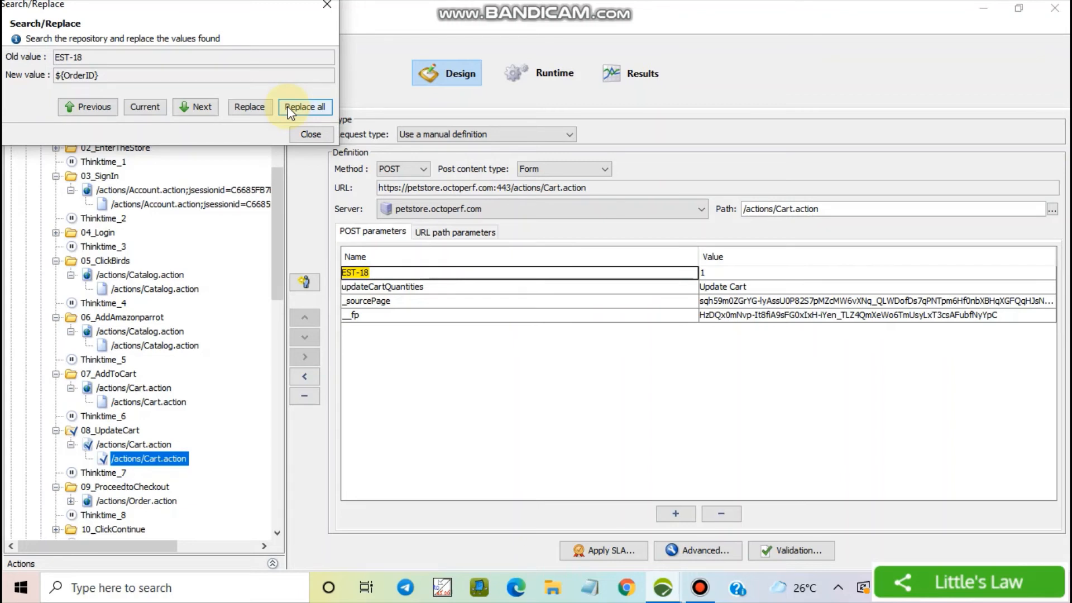
{"action": "left_click", "coordinate": [247, 106]}
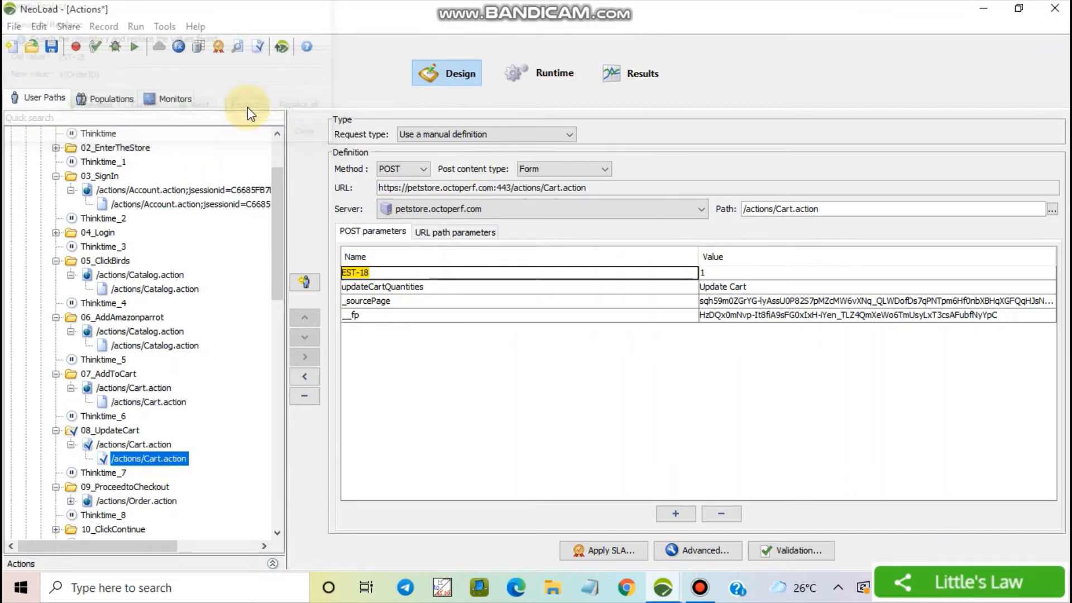
{"action": "left_click", "coordinate": [549, 313]}
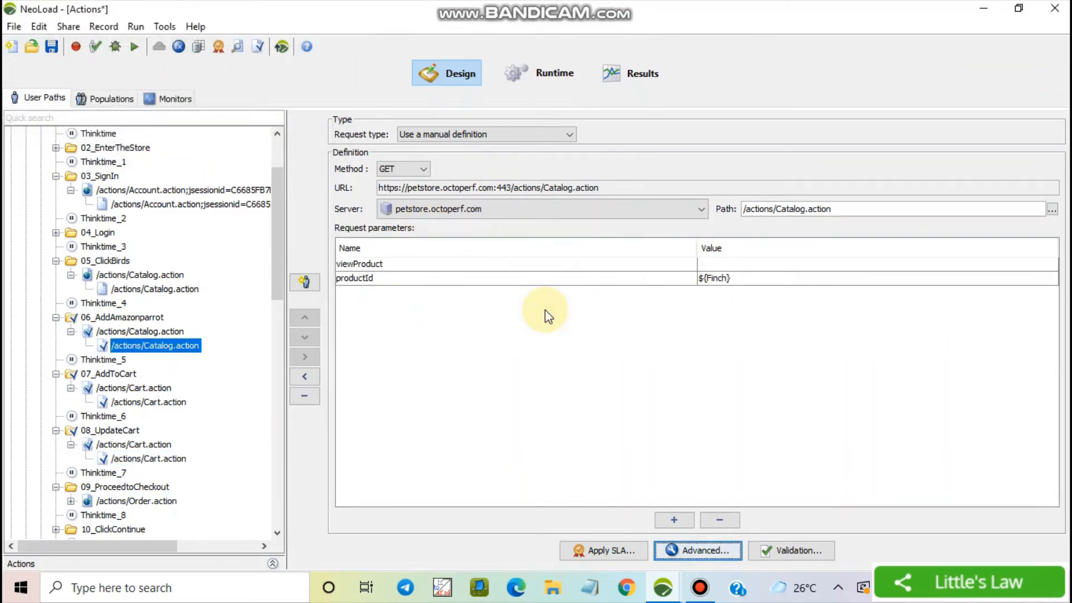
Step: Check the replaced workingItemId under 07_AddToCart, and set the ${OrderID} parameter's value to 3 in the Cart.action request under 08_UpdateCart
{"action": "scroll", "coordinate": [124, 406], "scroll_direction": "down", "scroll_amount": 2}
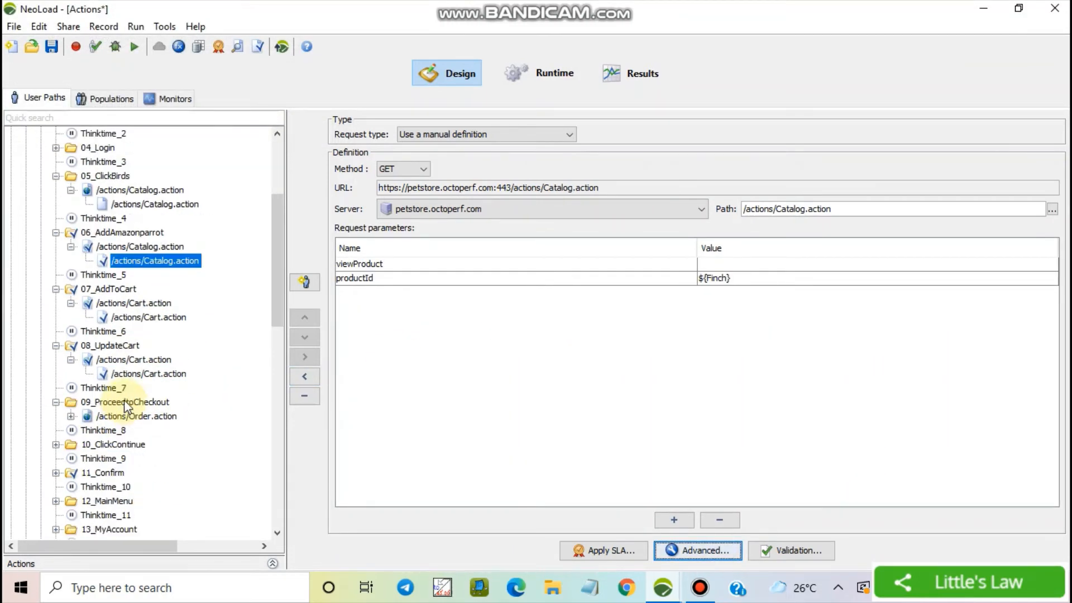
{"action": "left_click", "coordinate": [129, 316]}
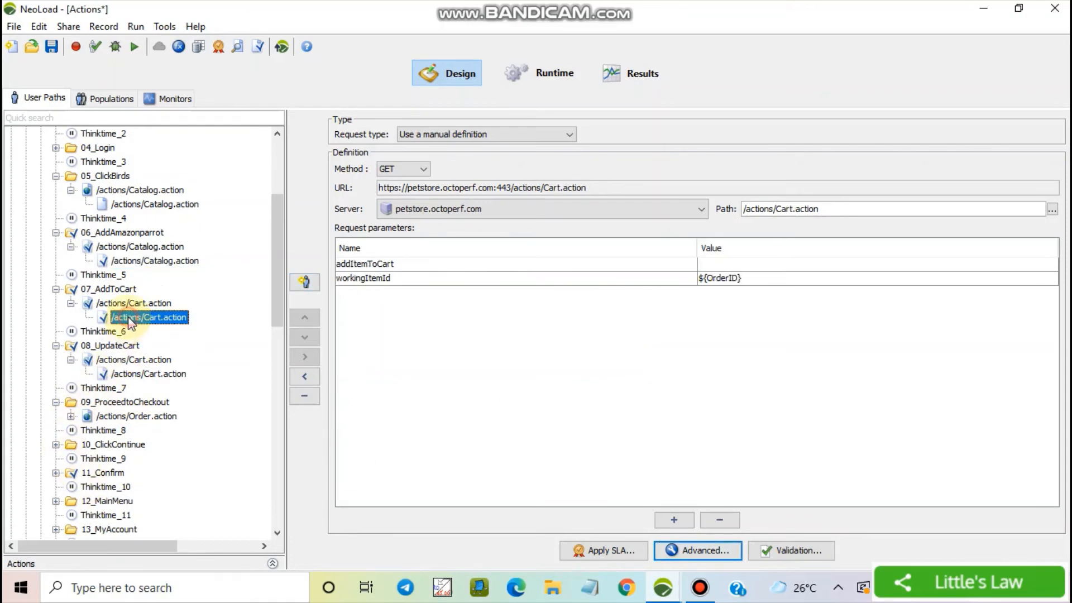
{"action": "left_click", "coordinate": [137, 374]}
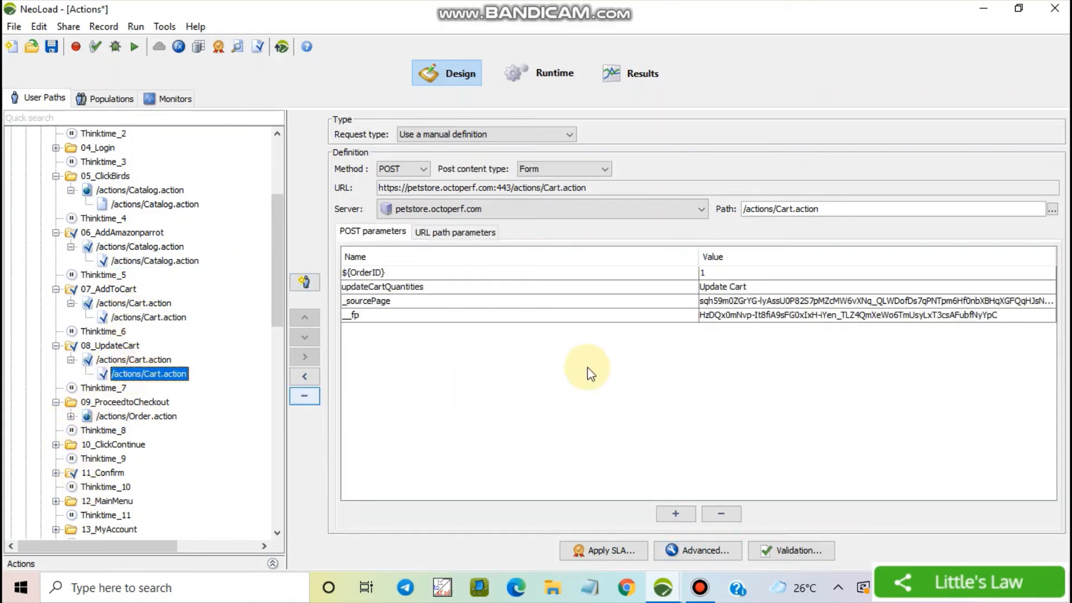
{"action": "double_click", "coordinate": [715, 273]}
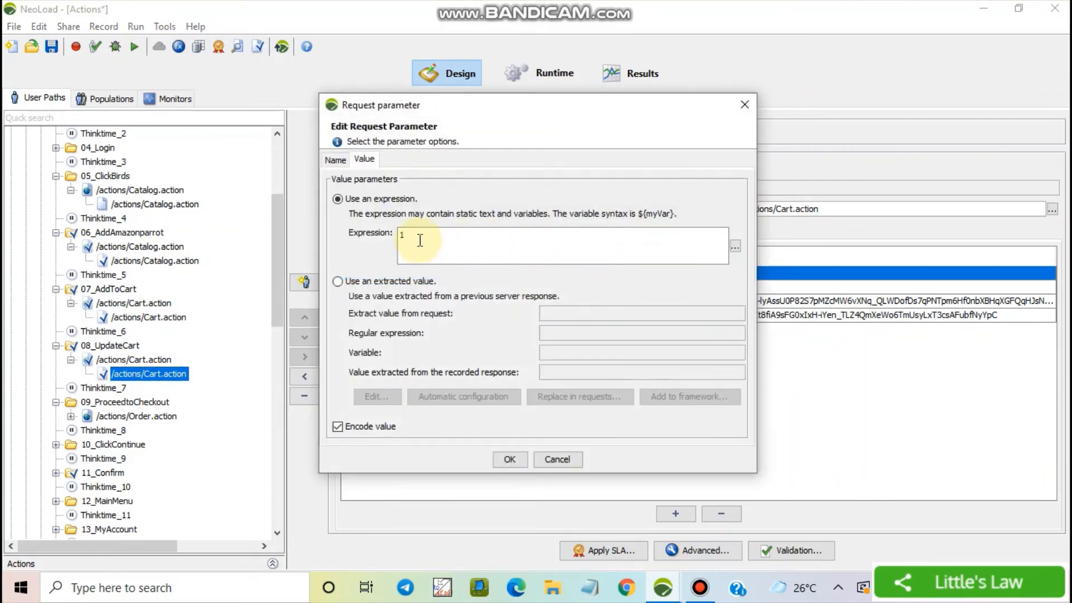
{"action": "double_click", "coordinate": [420, 240]}
{"action": "type", "text": "3"}
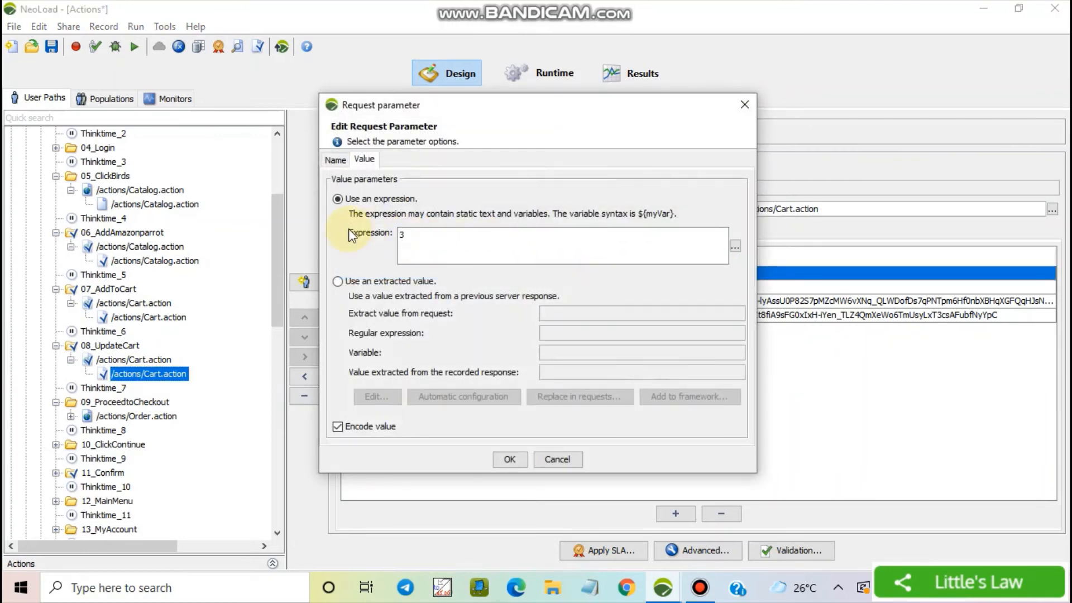
{"action": "left_click", "coordinate": [508, 459]}
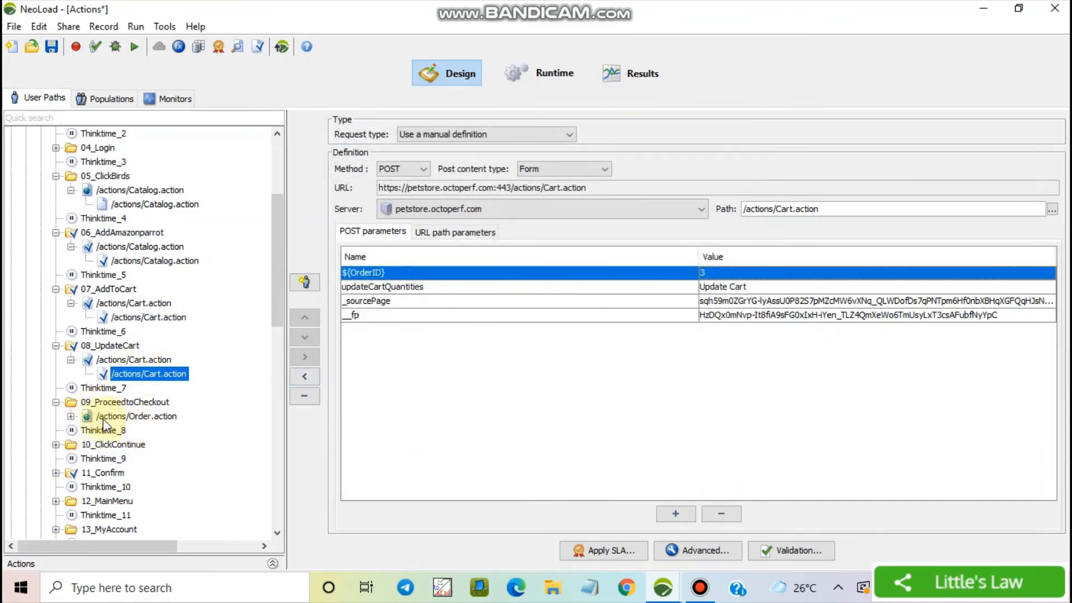
Step: Examine the request parameters of the Order.action request under 09_ProceedtoCheckout
{"action": "left_click", "coordinate": [71, 416]}
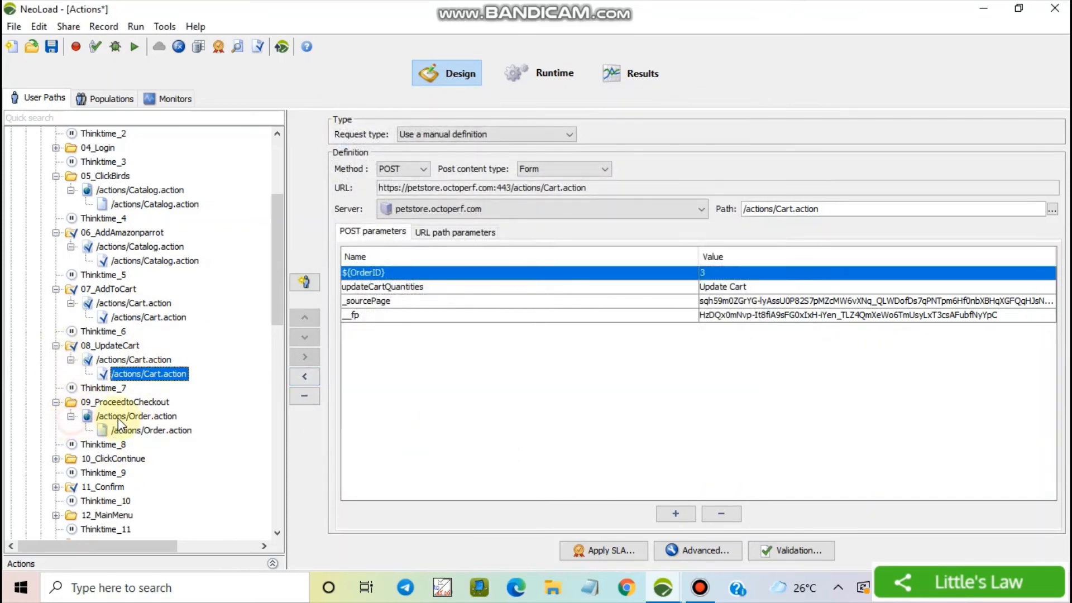
{"action": "left_click", "coordinate": [146, 429]}
{"action": "scroll", "coordinate": [118, 199], "scroll_direction": "up", "scroll_amount": 4}
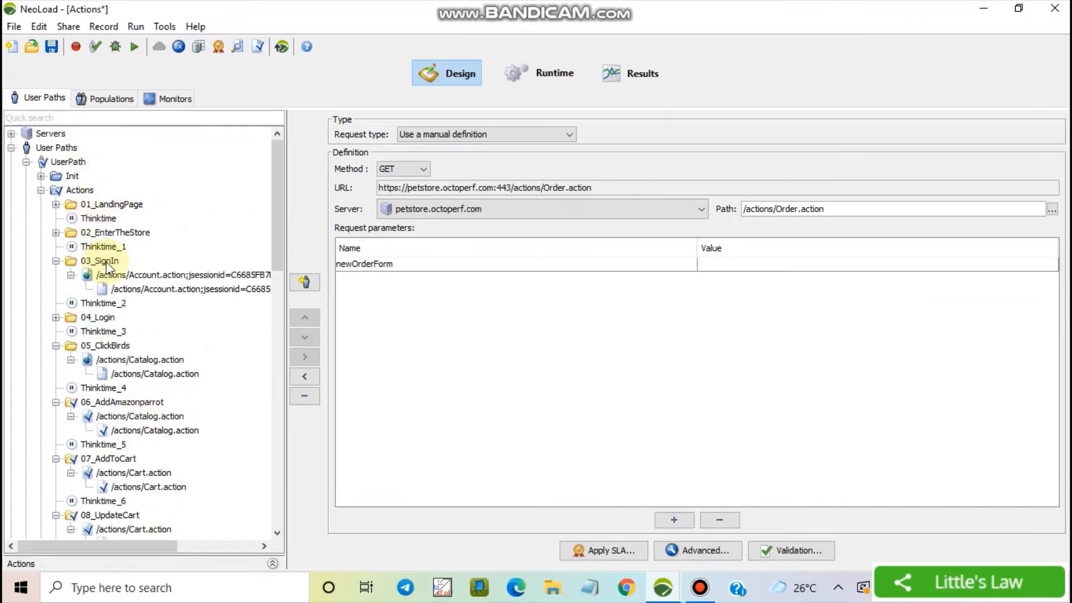
Step: Run the validity check on UserPath and inspect the variables used and extracted during validation at 06_AddAmazonparrot
{"action": "left_click", "coordinate": [95, 48]}
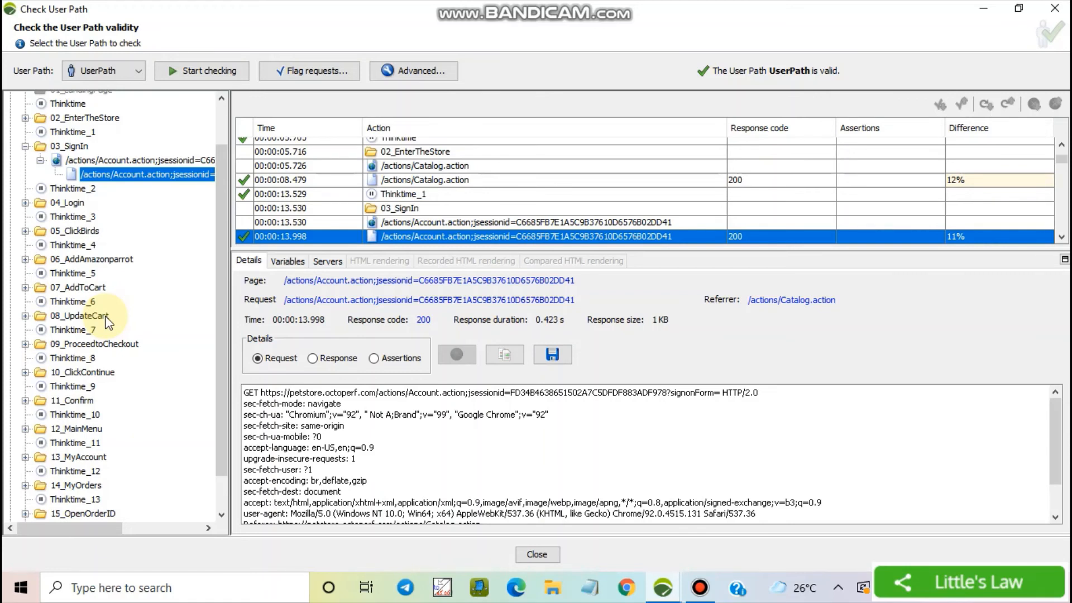
{"action": "left_click", "coordinate": [196, 72]}
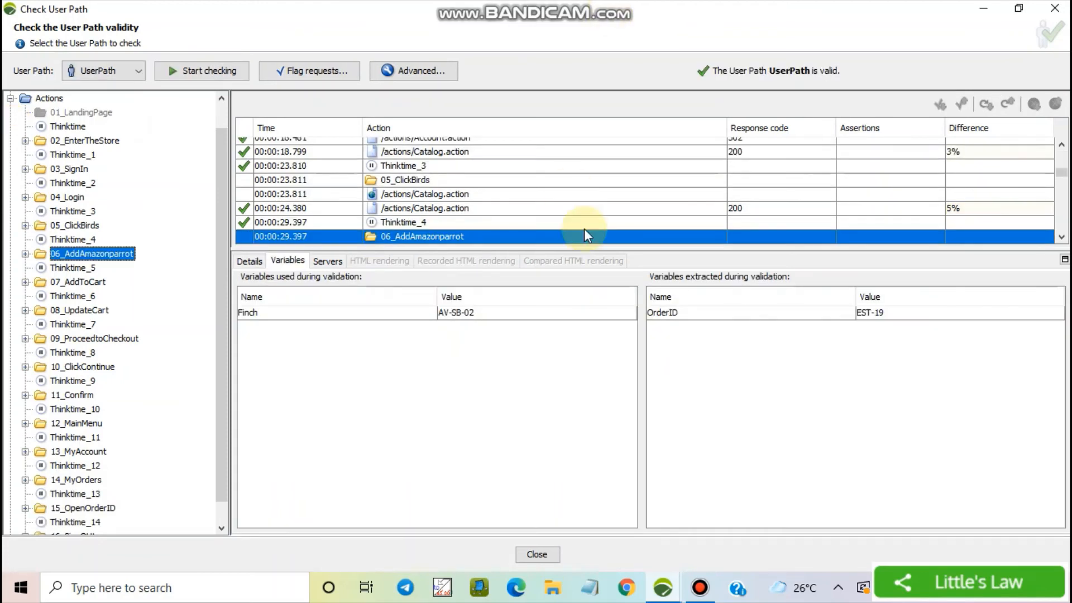
{"action": "left_click", "coordinate": [455, 313]}
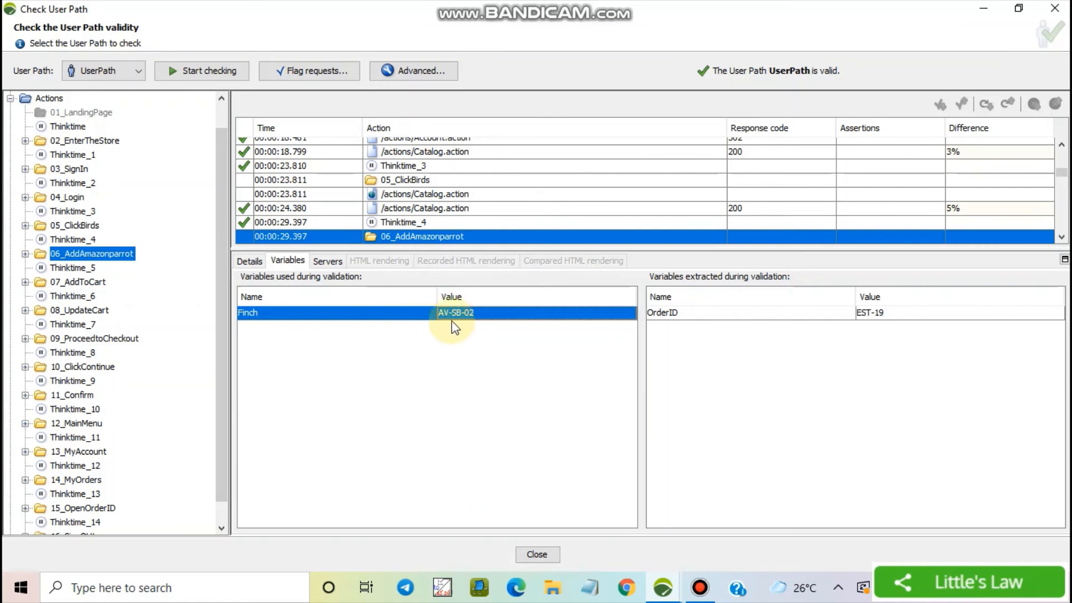
Step: Compare the productId of the Catalog.action request under 06_AddAmazonparrot between the validation and recorded requests
{"action": "left_click", "coordinate": [25, 254]}
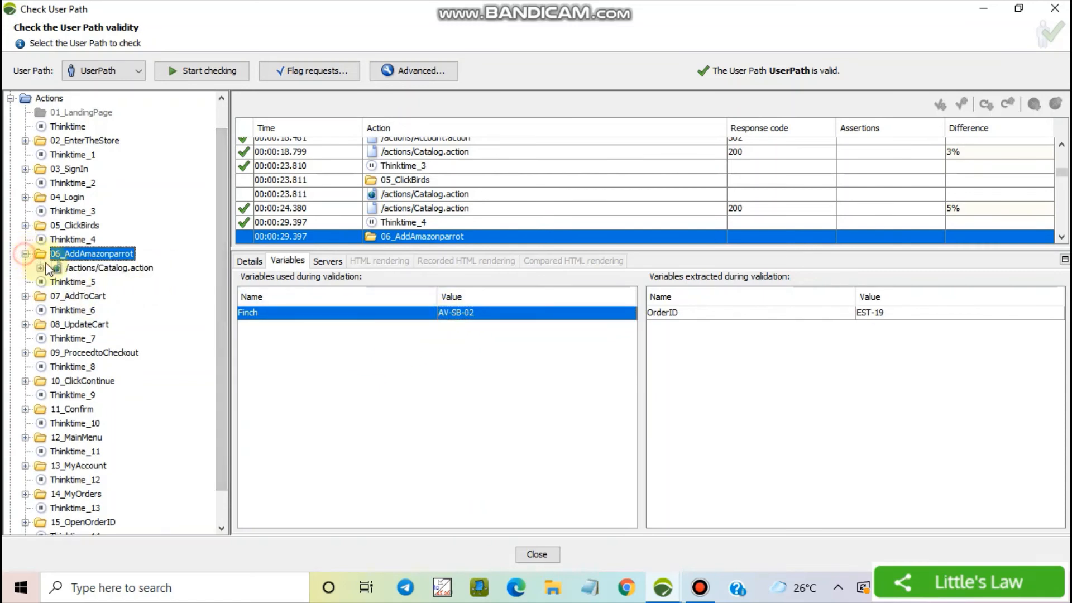
{"action": "left_click", "coordinate": [40, 269]}
{"action": "left_click", "coordinate": [98, 282]}
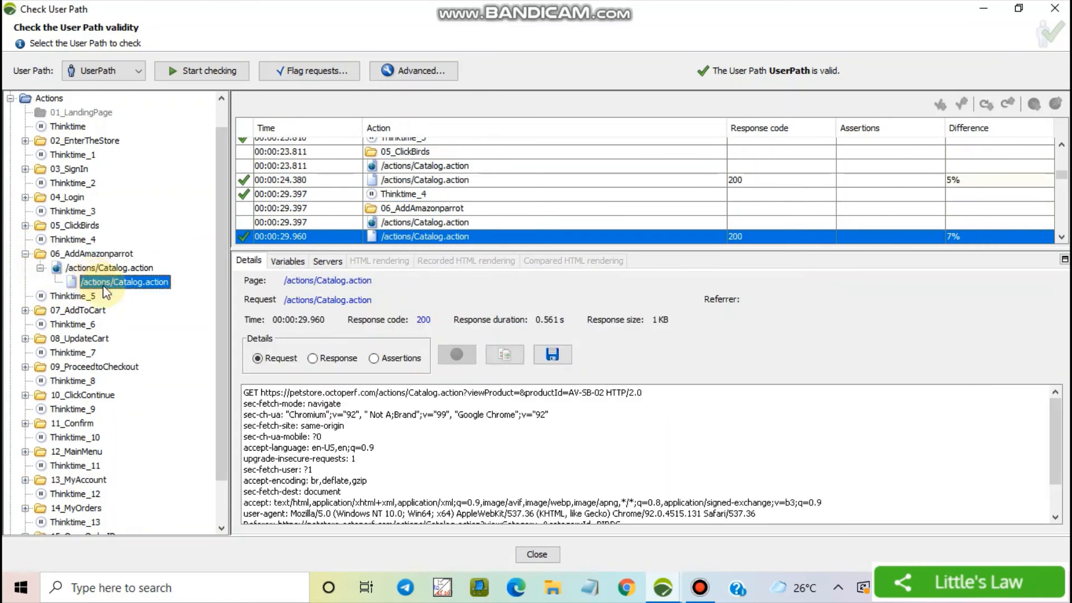
{"action": "left_click", "coordinate": [504, 356]}
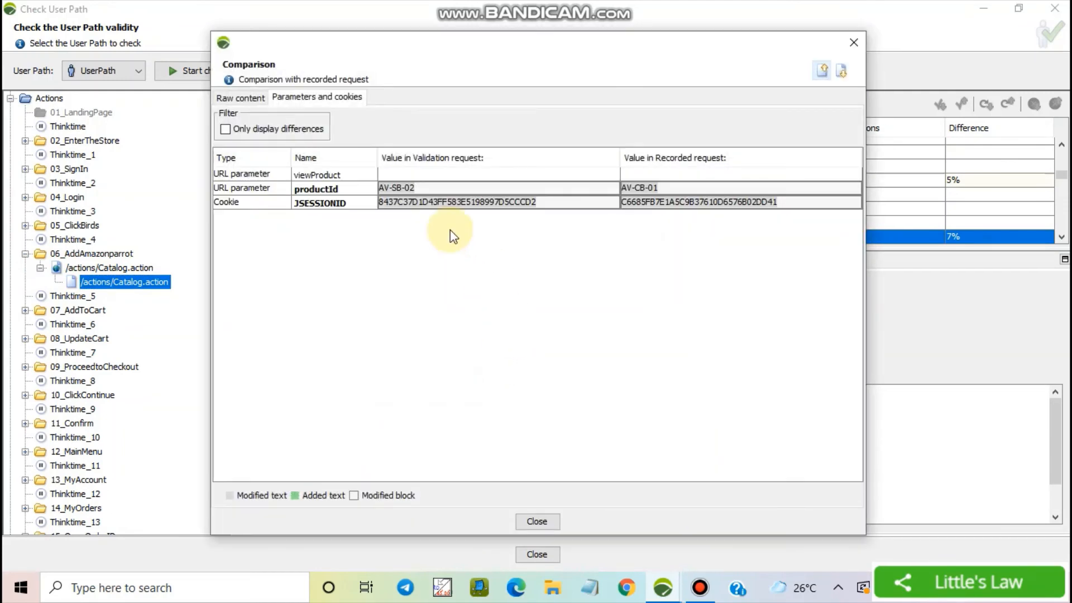
{"action": "left_click", "coordinate": [646, 192]}
{"action": "double_click", "coordinate": [646, 191]}
{"action": "left_click_drag", "start_coordinate": [591, 274], "coordinate": [533, 274]}
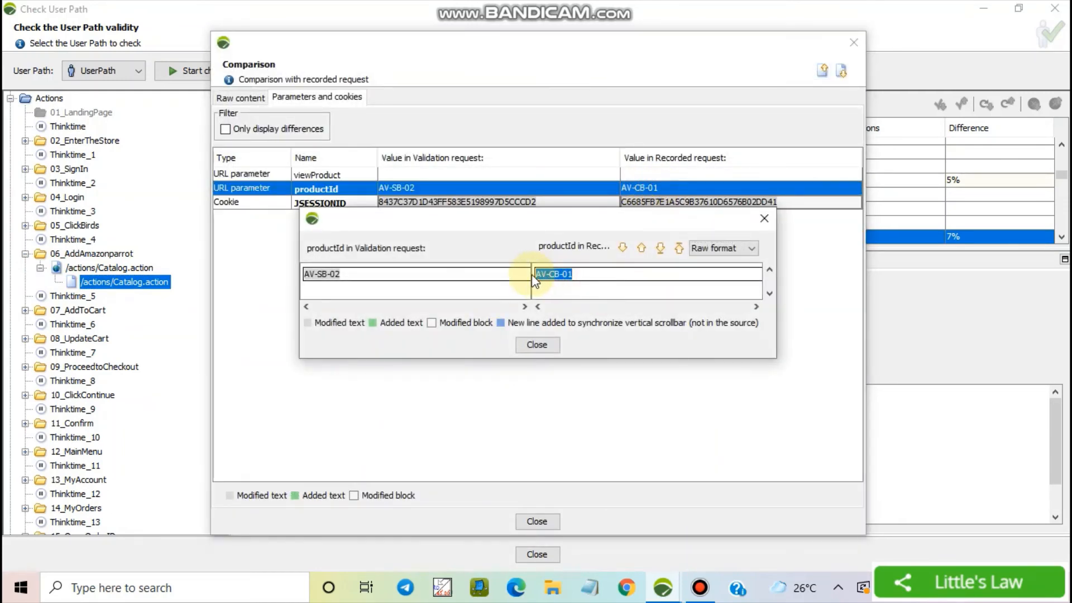
{"action": "left_click_drag", "start_coordinate": [352, 279], "coordinate": [306, 278]}
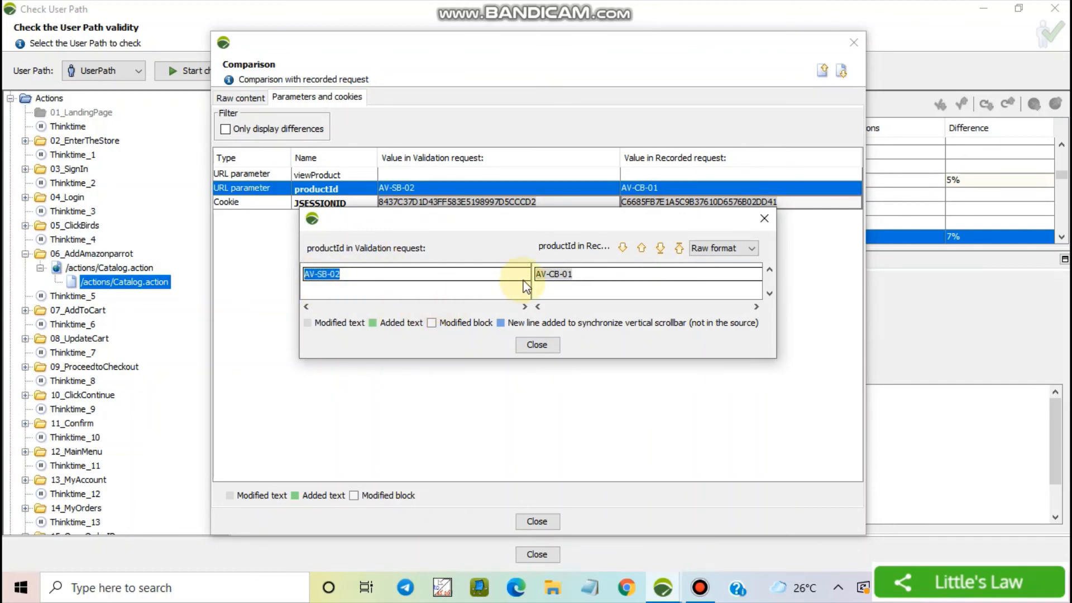
{"action": "left_click", "coordinate": [536, 344]}
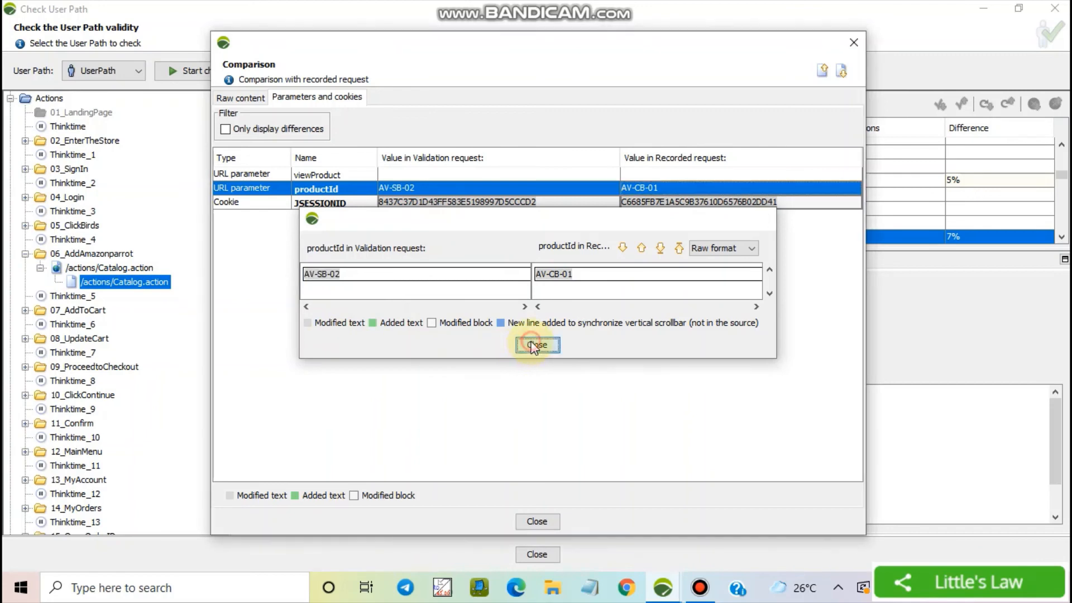
{"action": "left_click", "coordinate": [534, 520]}
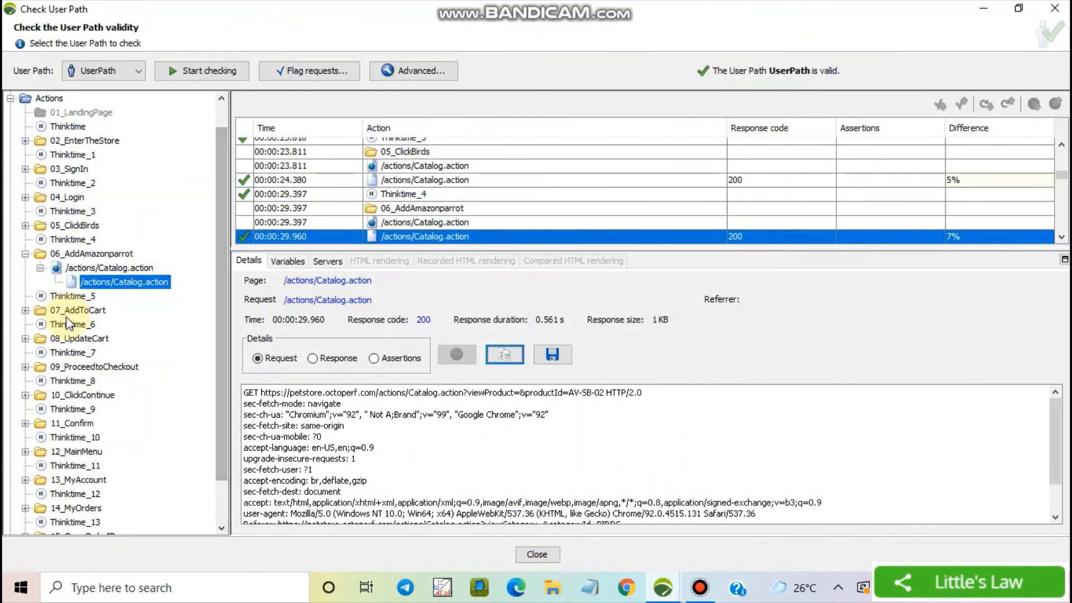
Step: Compare the workingItemId of the Cart.action request under 07_AddToCart between the validation and recorded requests
{"action": "left_click", "coordinate": [25, 309]}
{"action": "left_click", "coordinate": [40, 324]}
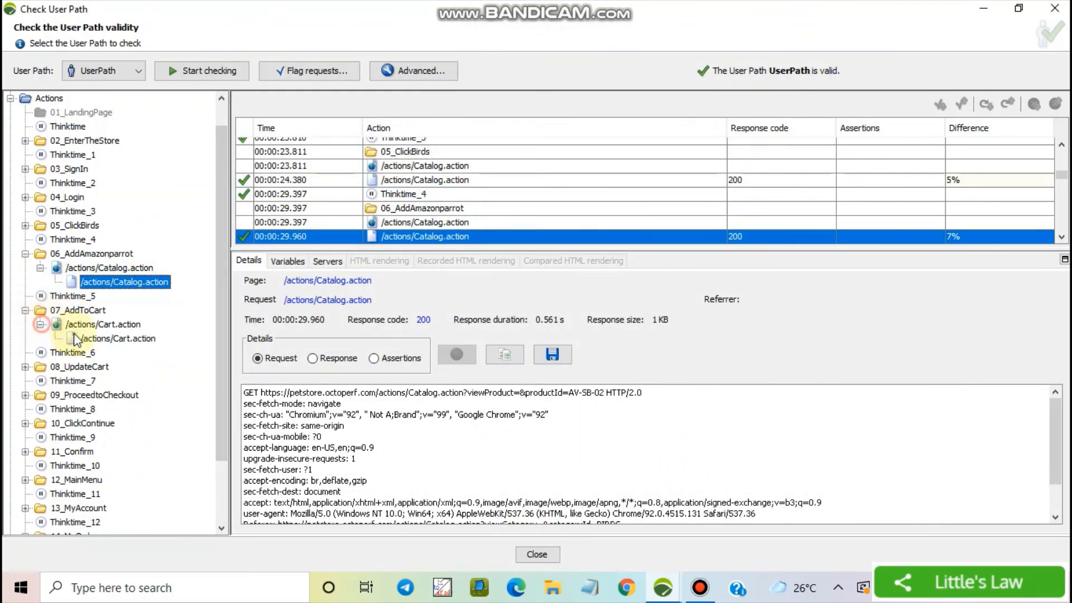
{"action": "left_click", "coordinate": [123, 338]}
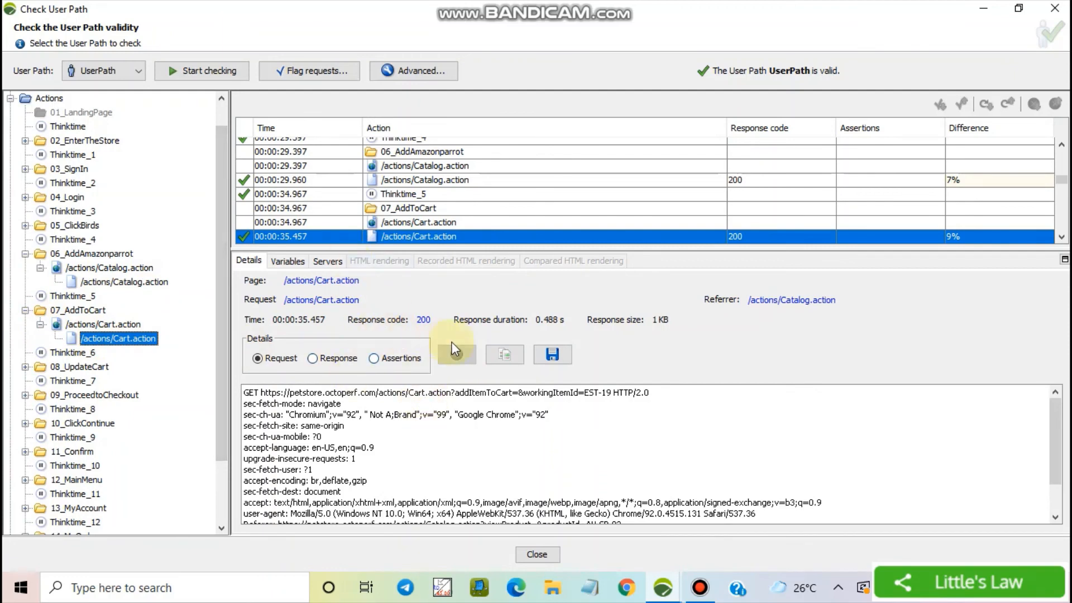
{"action": "left_click", "coordinate": [505, 357]}
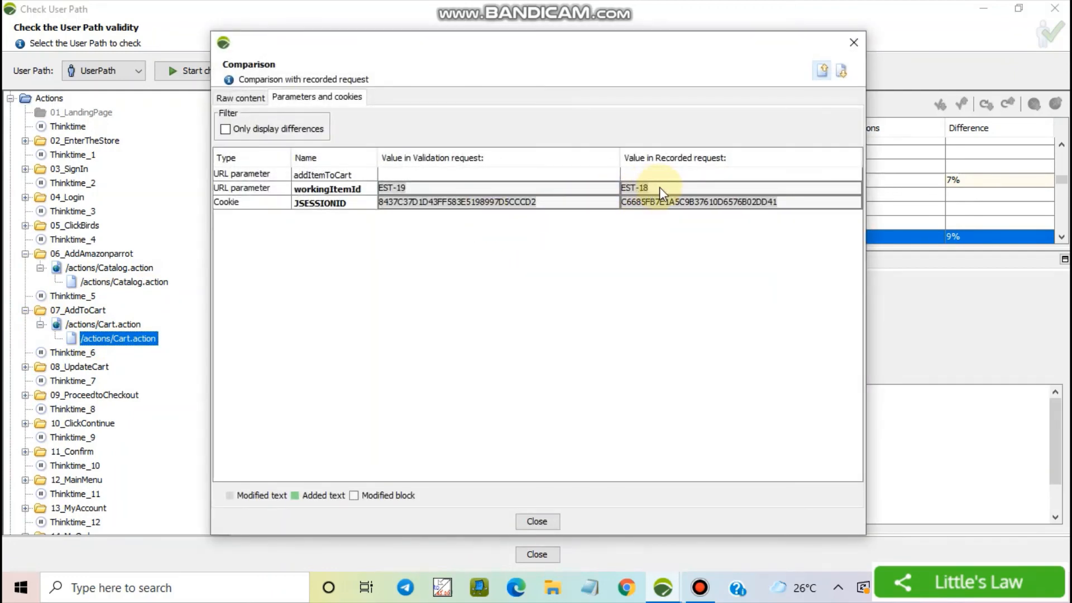
{"action": "left_click", "coordinate": [660, 192]}
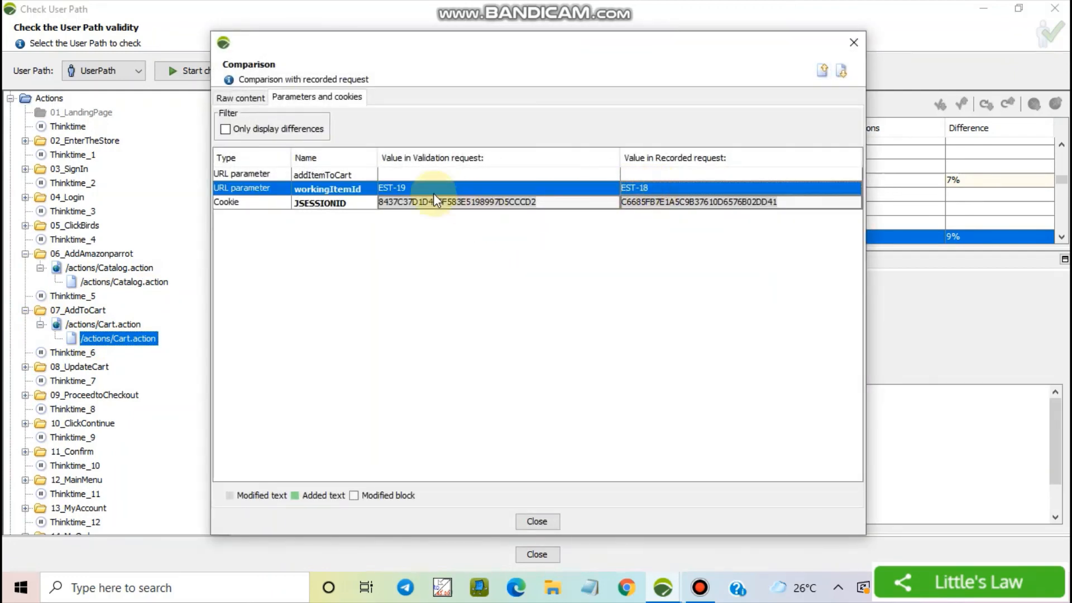
{"action": "left_click", "coordinate": [535, 520]}
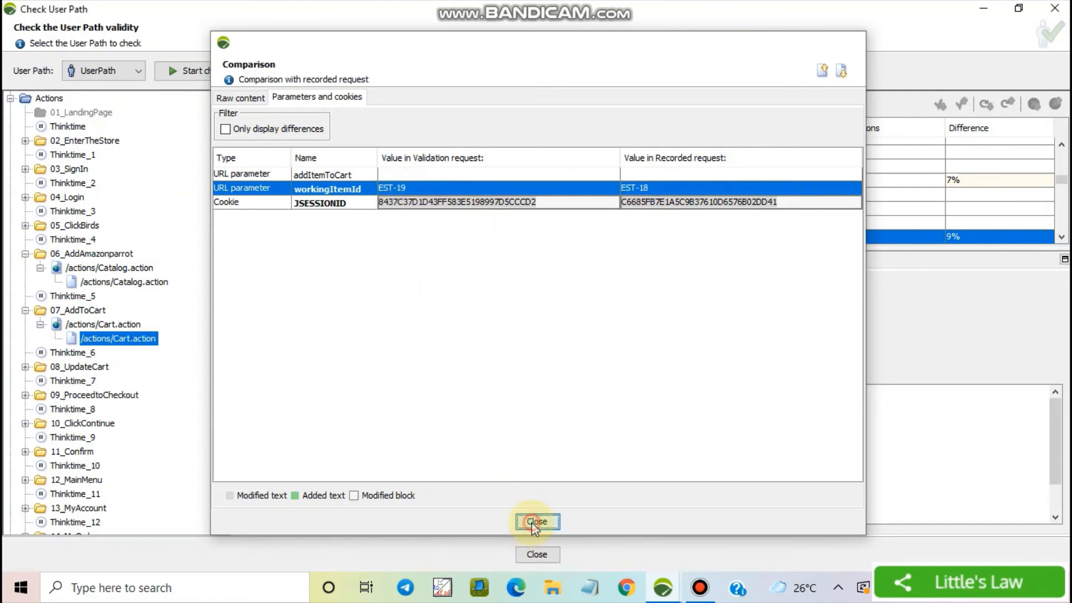
Step: Check the variables of the Cart.action request under 08_UpdateCart and compare its parameters with the recorded request
{"action": "left_click", "coordinate": [25, 367]}
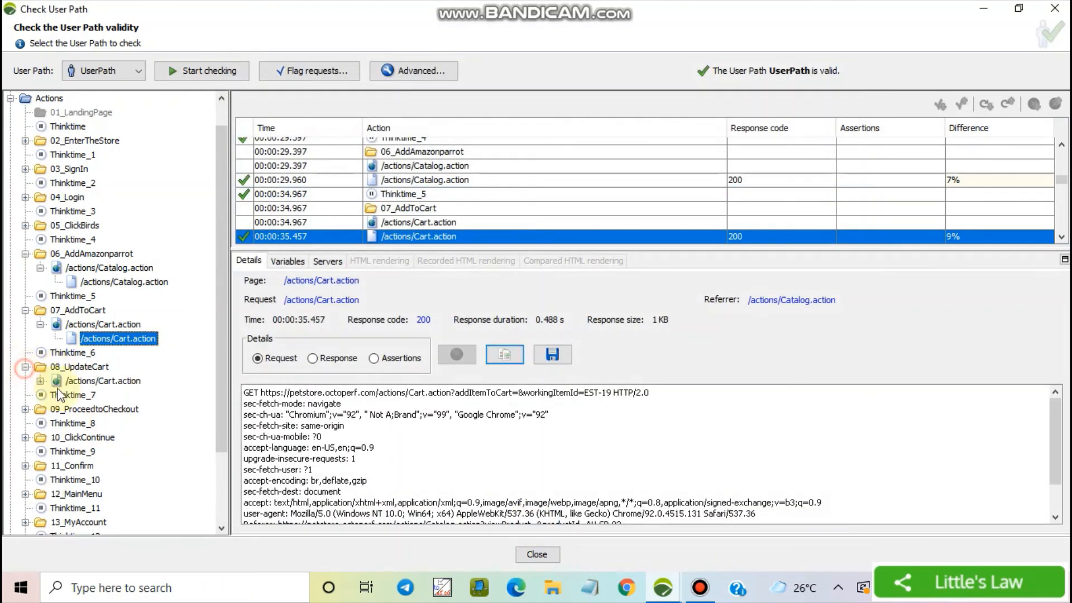
{"action": "left_click", "coordinate": [40, 381]}
{"action": "left_click", "coordinate": [103, 394]}
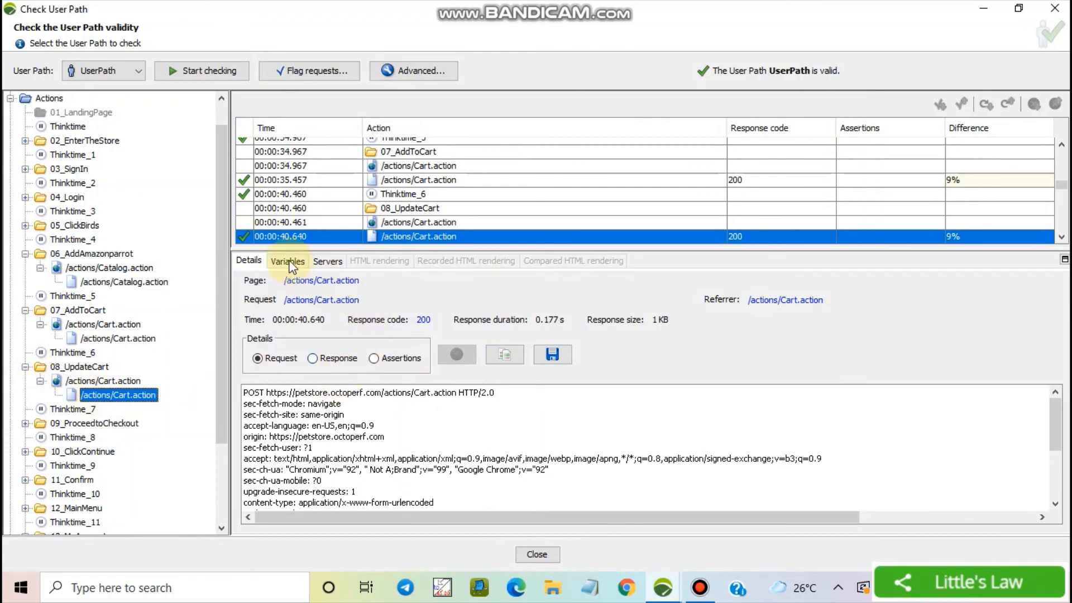
{"action": "left_click", "coordinate": [287, 260]}
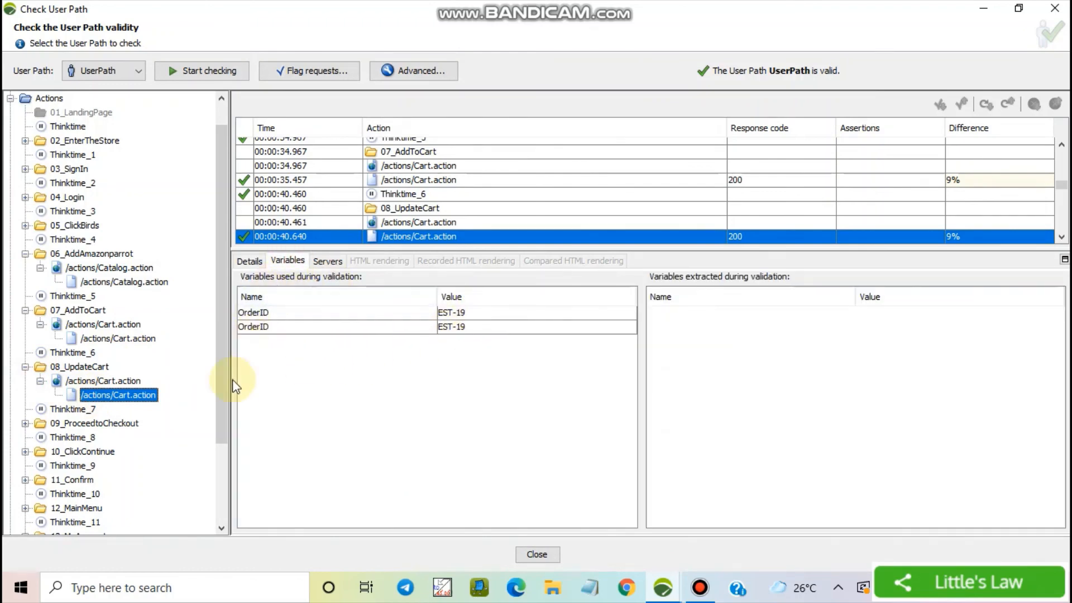
{"action": "left_click", "coordinate": [249, 260]}
{"action": "left_click", "coordinate": [492, 353]}
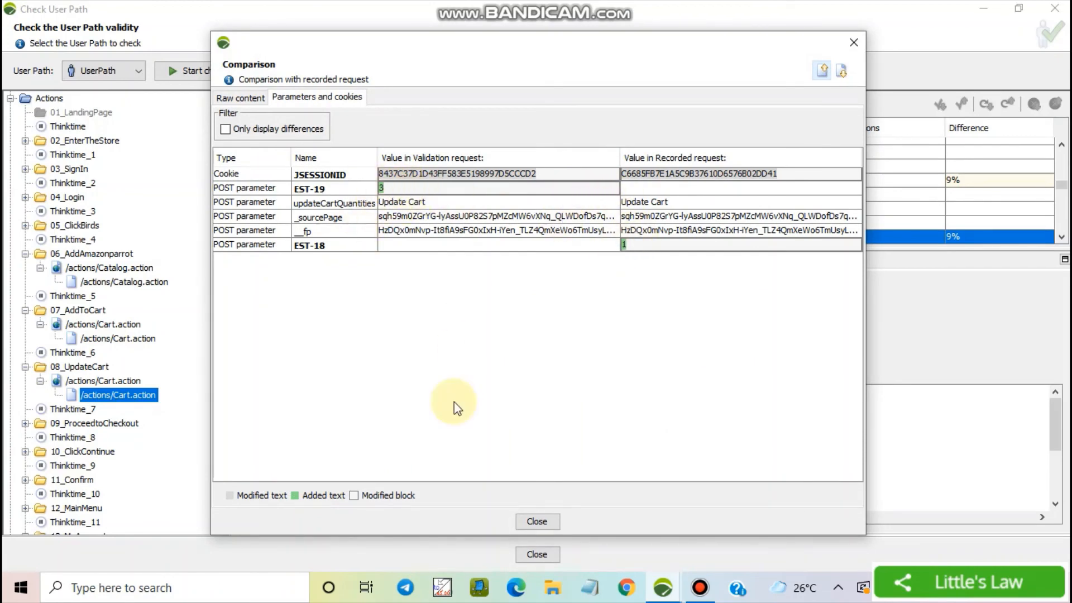
{"action": "left_click", "coordinate": [533, 519]}
{"action": "scroll", "coordinate": [82, 424], "scroll_direction": "down", "scroll_amount": 3}
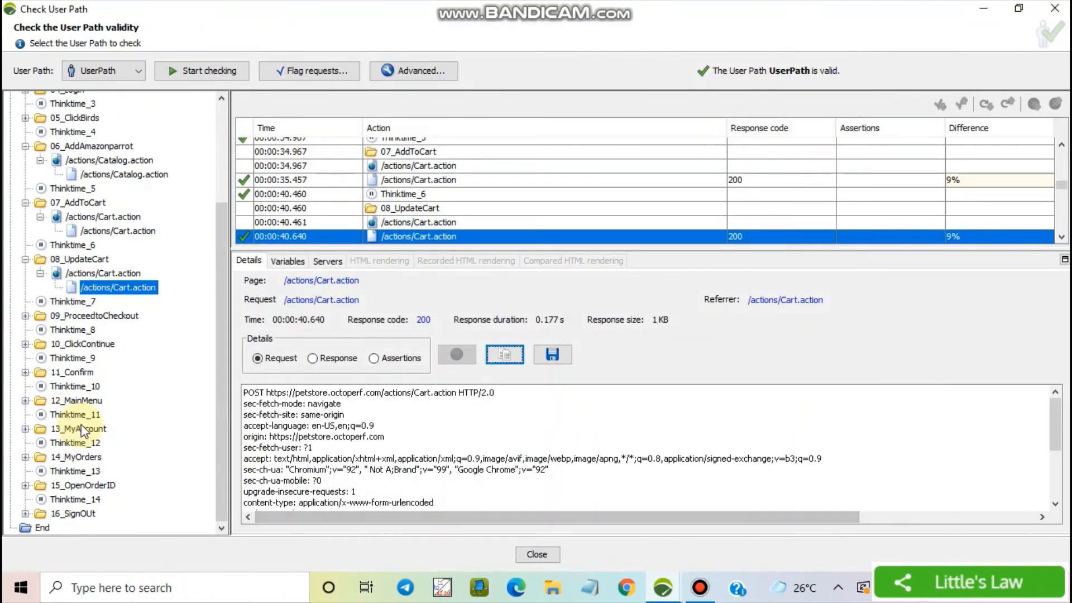
{"action": "scroll", "coordinate": [96, 418], "scroll_direction": "up", "scroll_amount": 3}
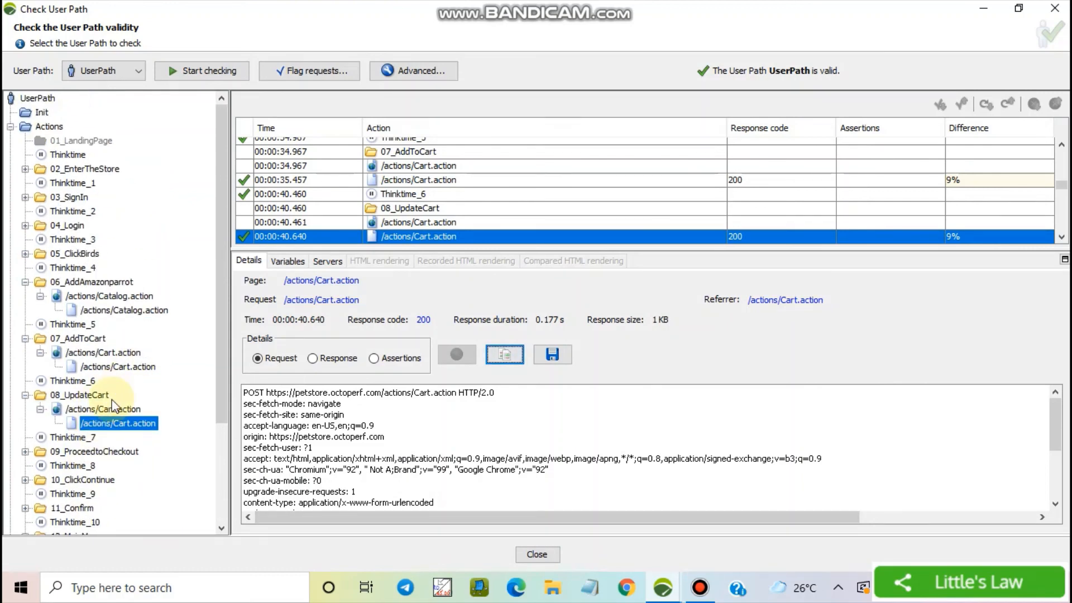
{"action": "scroll", "coordinate": [111, 405], "scroll_direction": "down", "scroll_amount": 3}
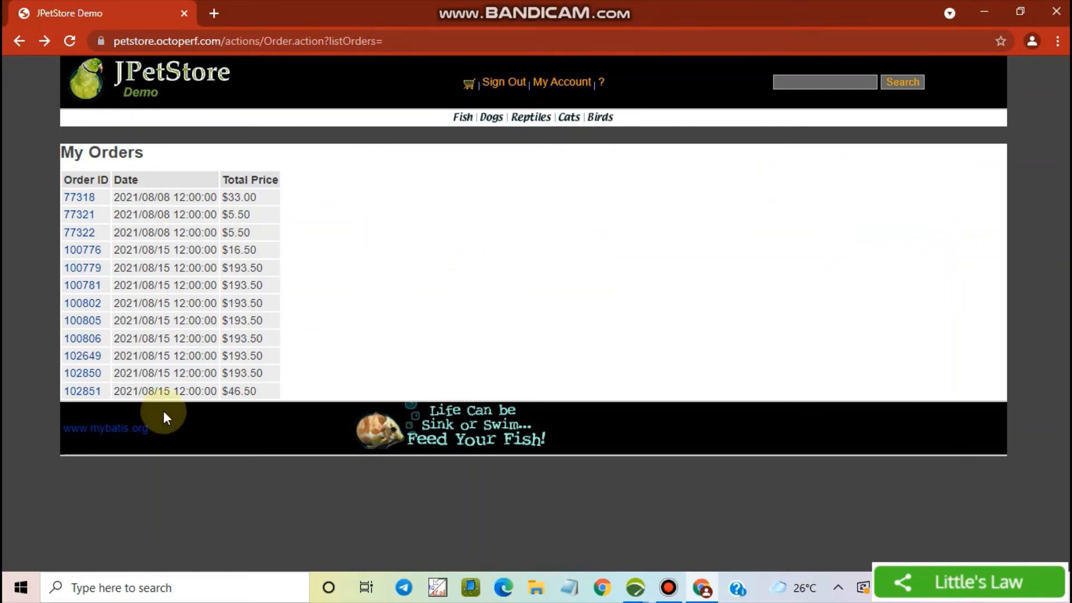
Step: In the JPetStore browser page, open the newest order in My Orders and examine its item, quantity and total cost
{"action": "left_click", "coordinate": [84, 392]}
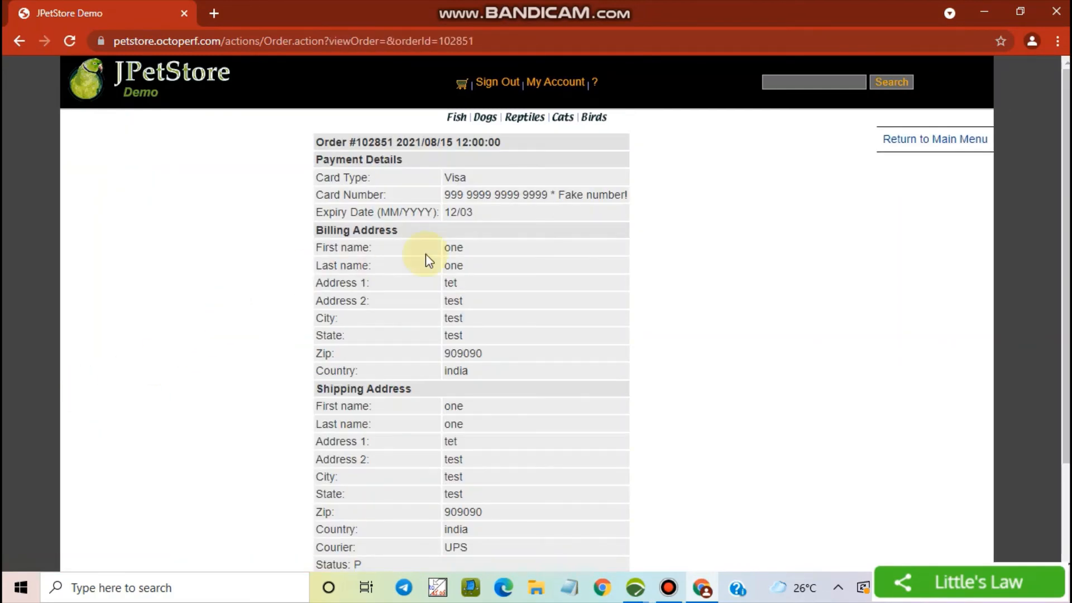
{"action": "scroll", "coordinate": [562, 323], "scroll_direction": "down", "scroll_amount": 2}
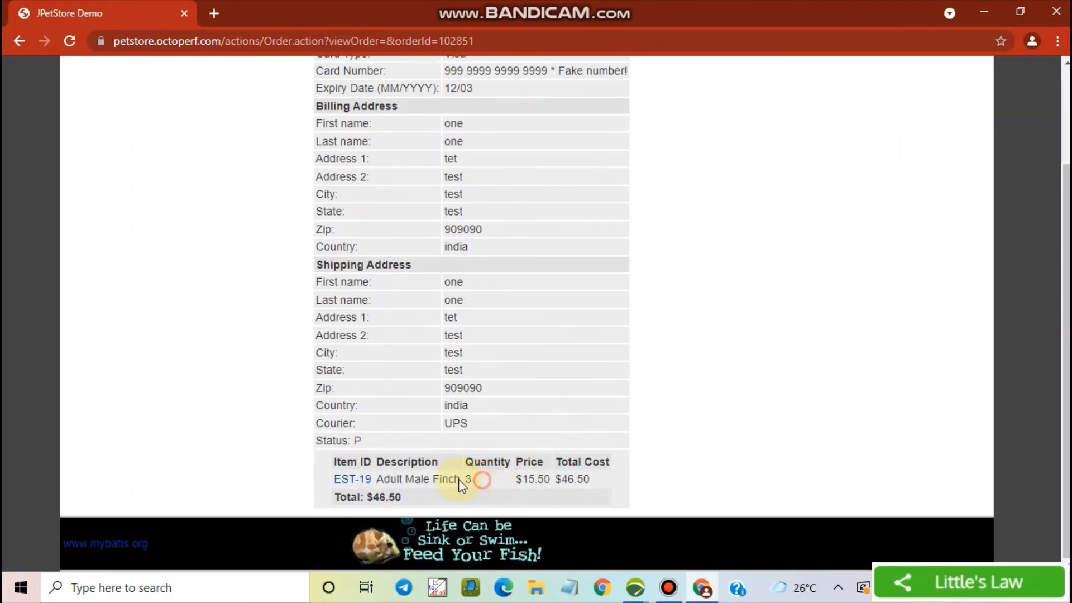
{"action": "left_click_drag", "start_coordinate": [472, 479], "coordinate": [402, 478]}
{"action": "left_click", "coordinate": [481, 480]}
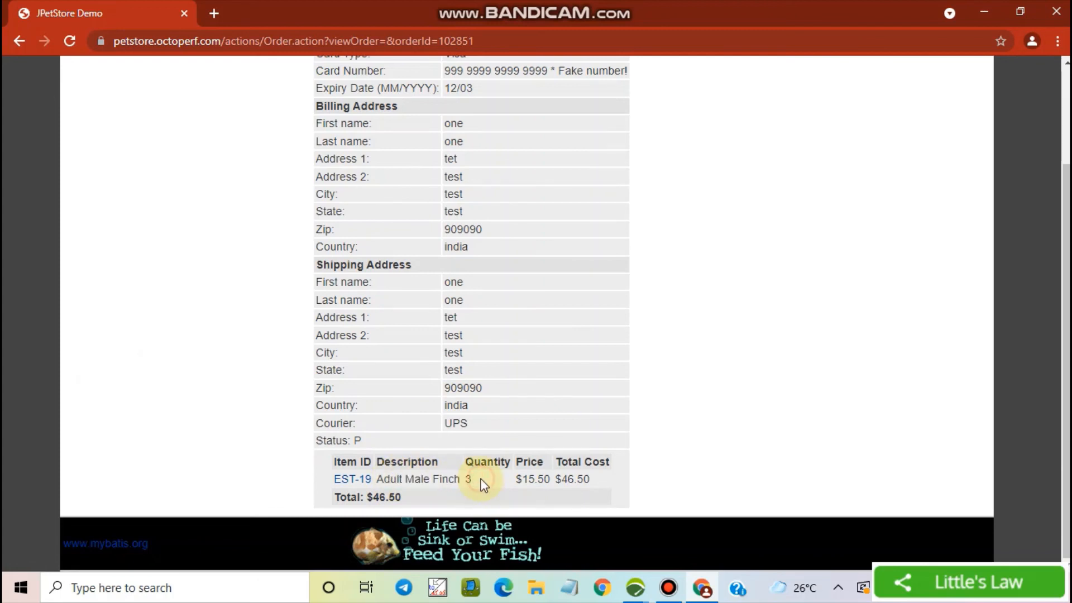
{"action": "scroll", "coordinate": [484, 485], "scroll_direction": "up", "scroll_amount": 2}
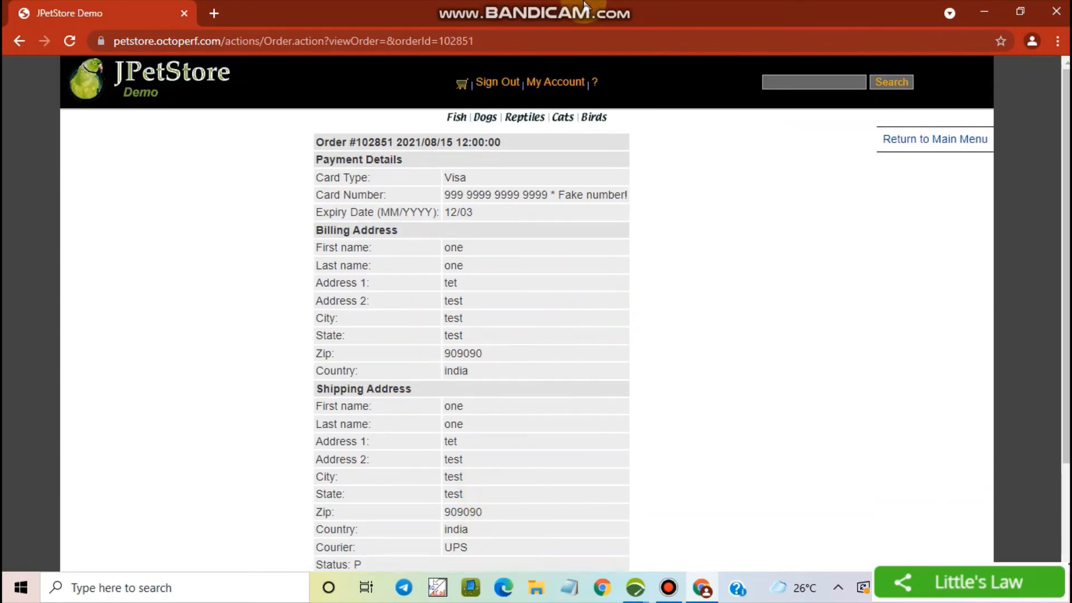
{"action": "scroll", "coordinate": [587, 392], "scroll_direction": "down", "scroll_amount": 2}
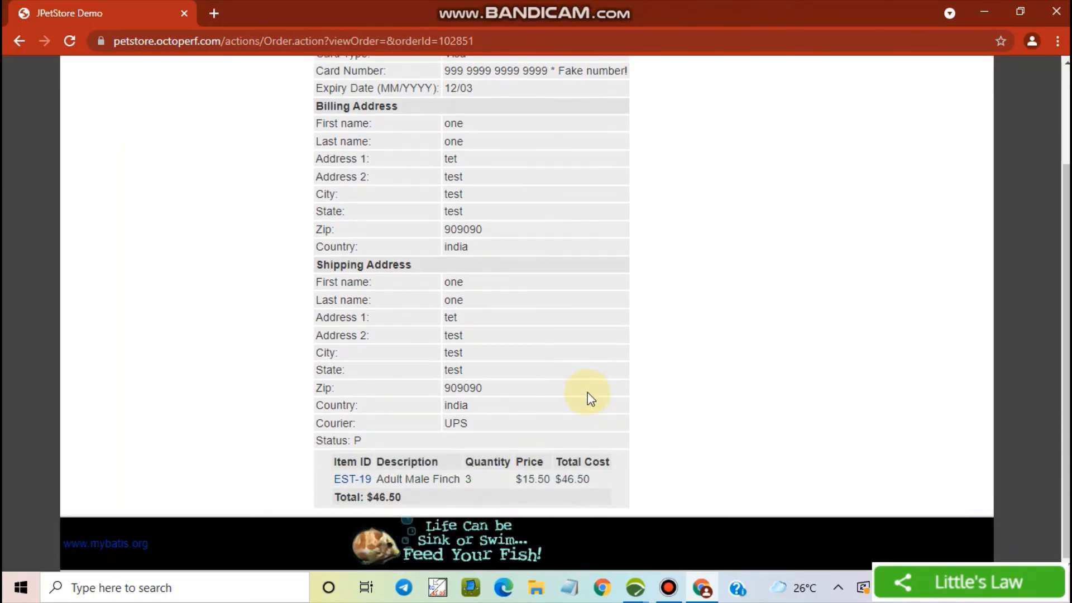